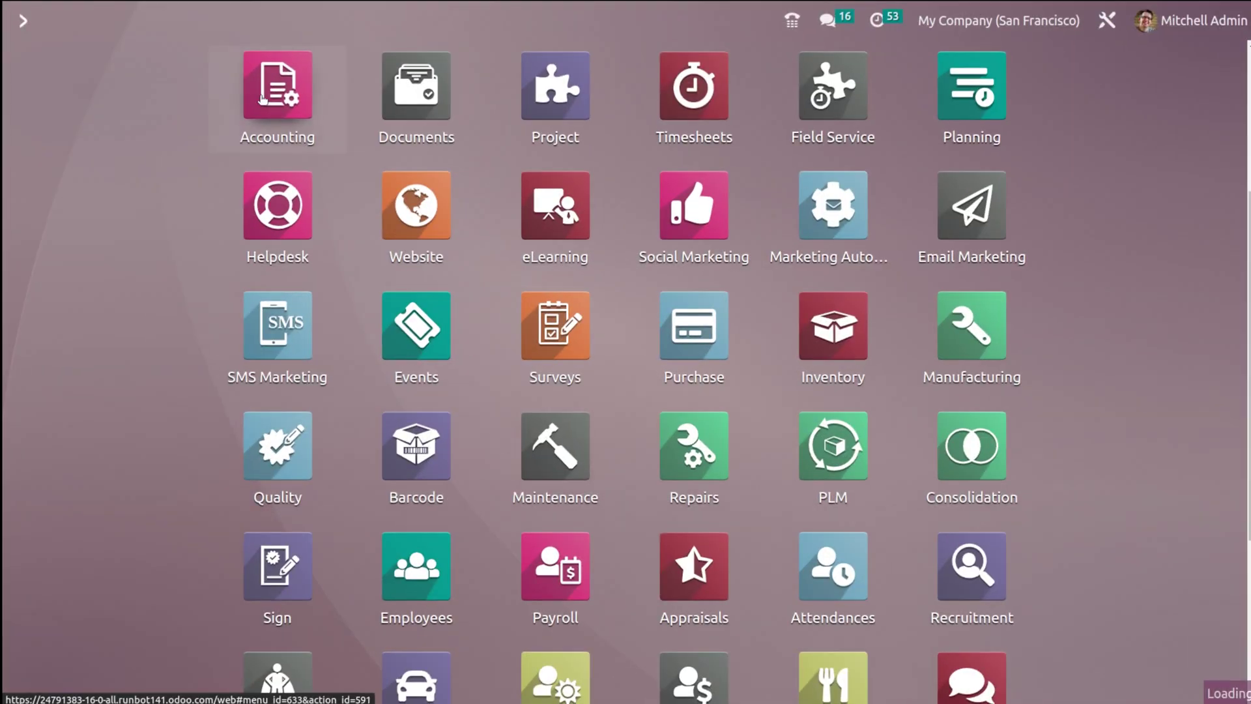
Step: Open Accounting Settings, filter by 'payment', and check that Invoice Online Payment is enabled under Customer Payments
click(262, 98)
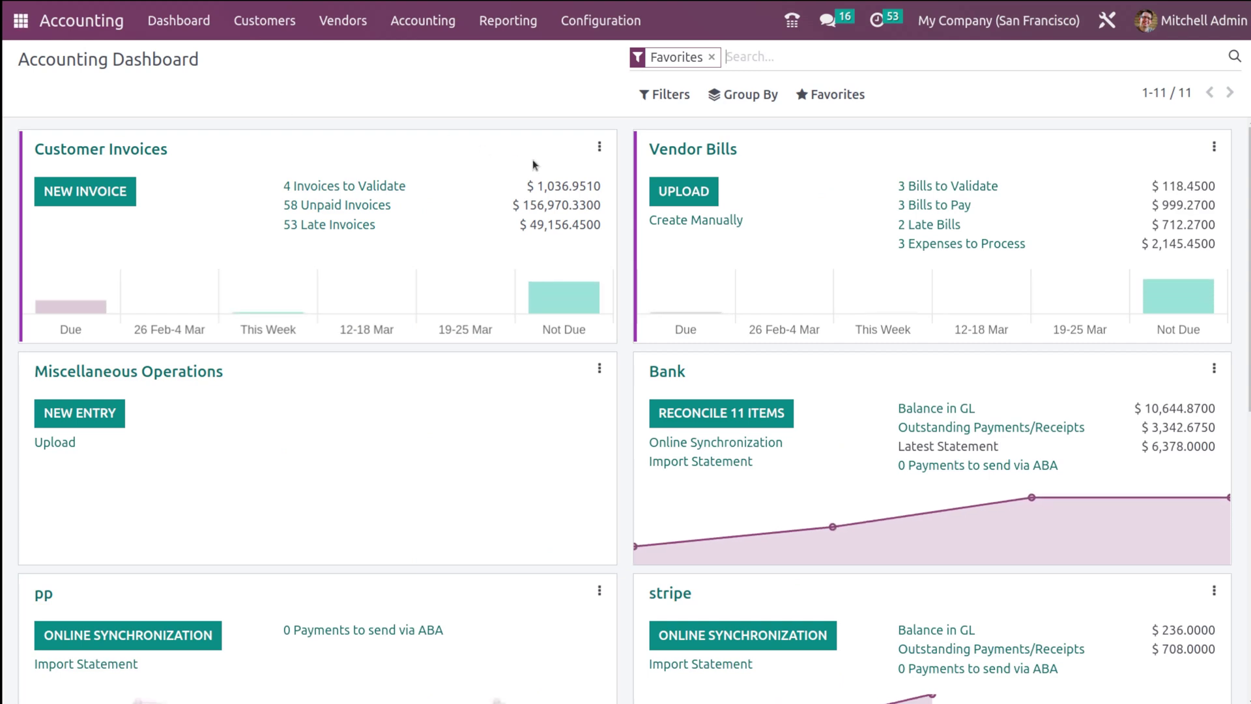
click(589, 26)
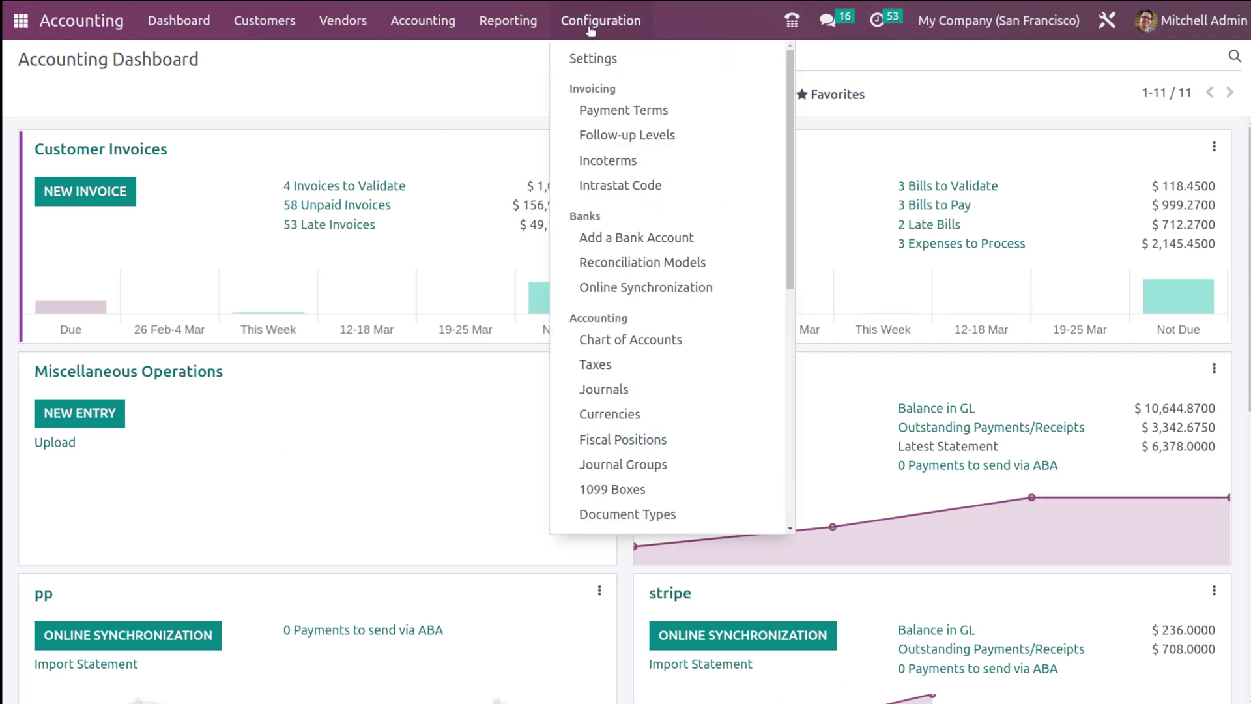
click(587, 62)
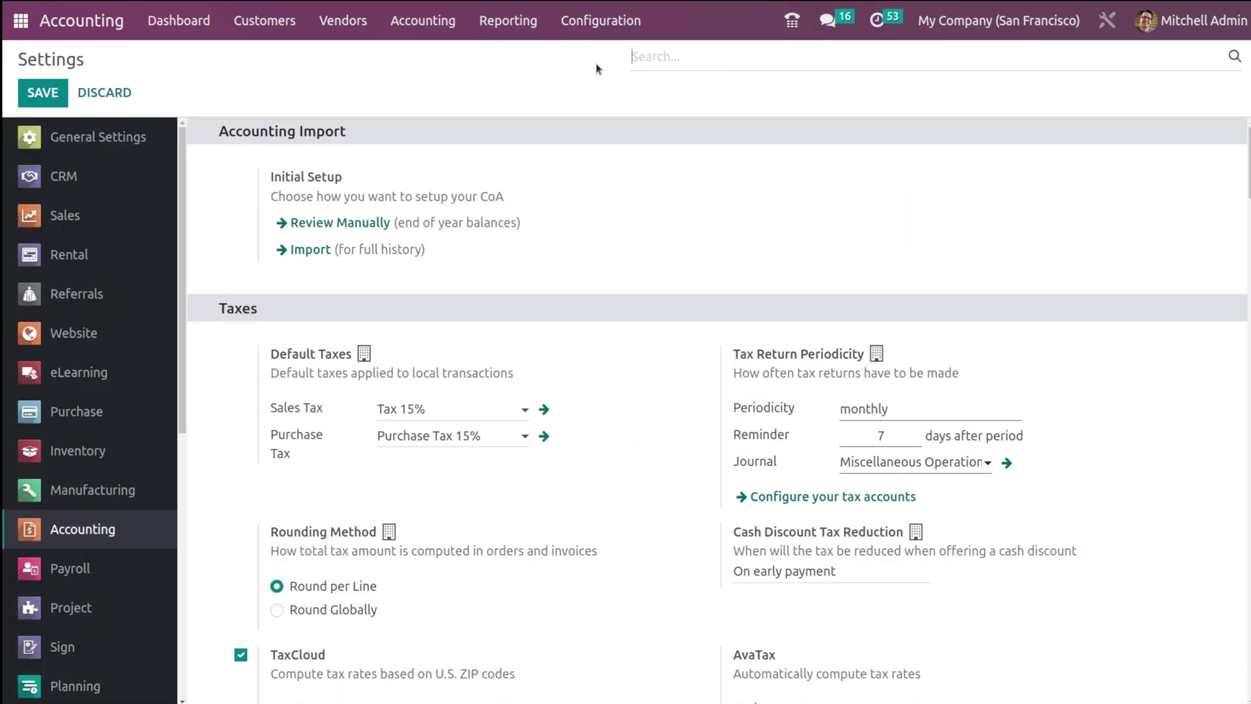
text(pay)
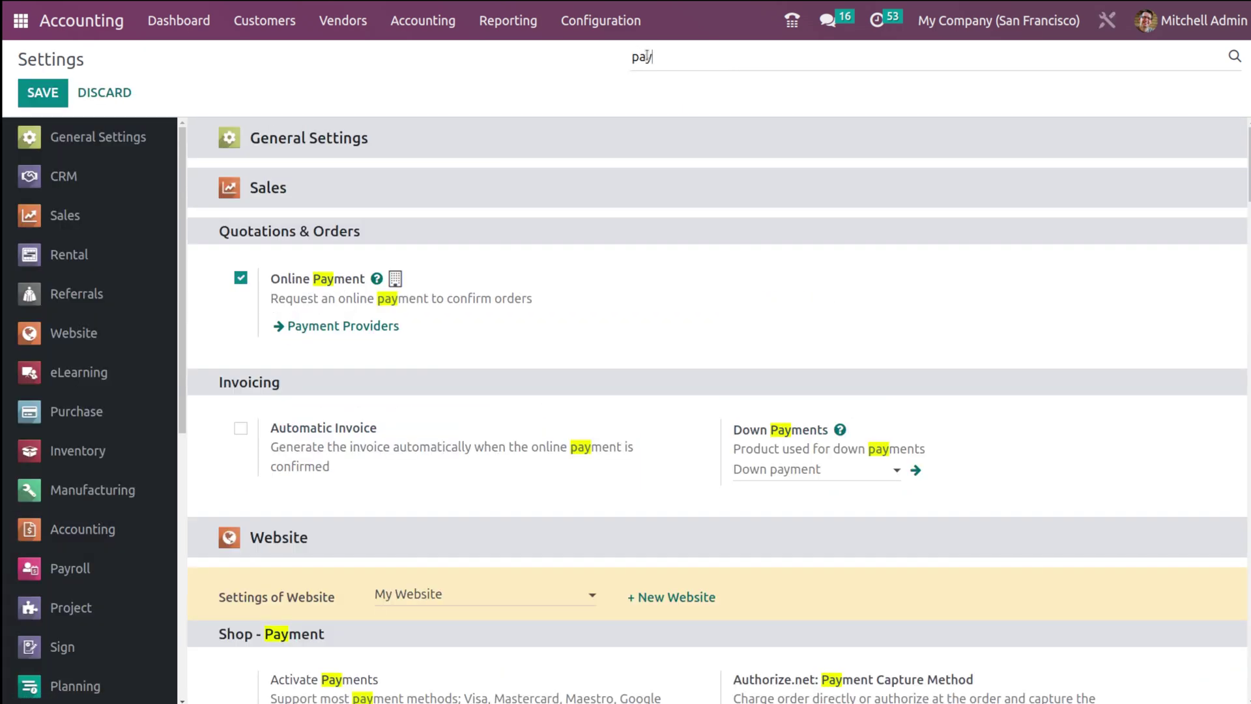
text(ment)
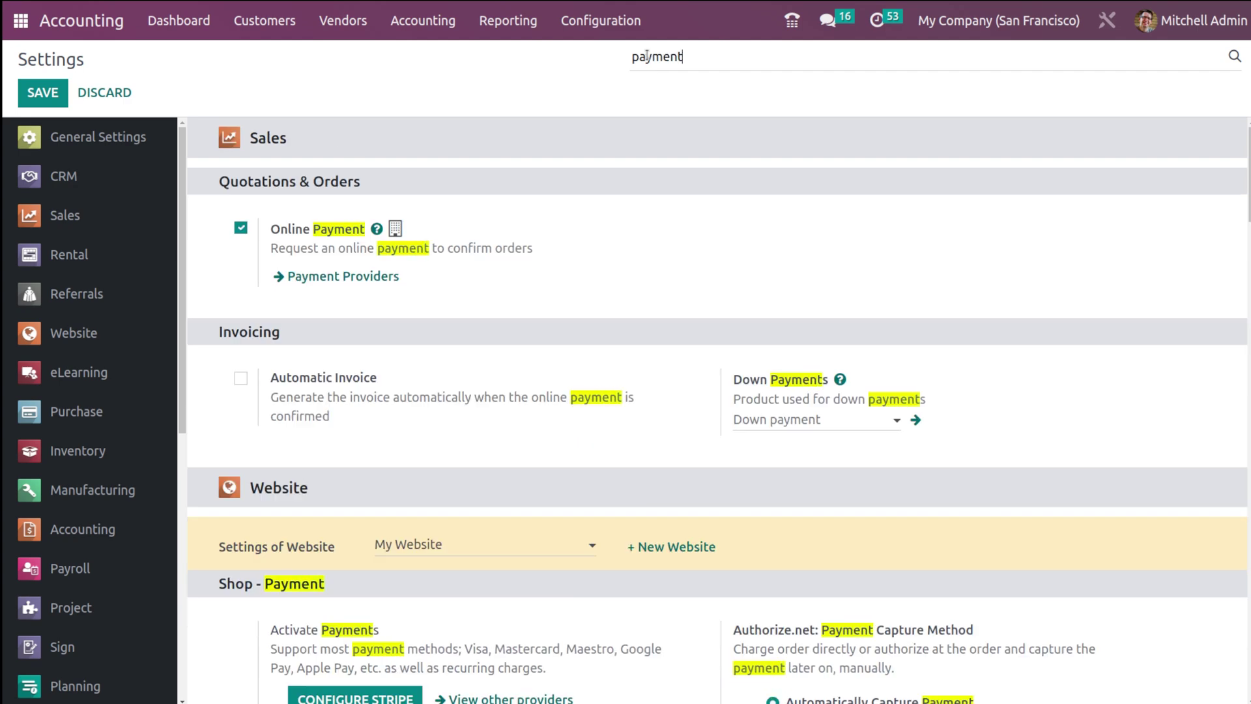
scroll(708, 346, down, 5)
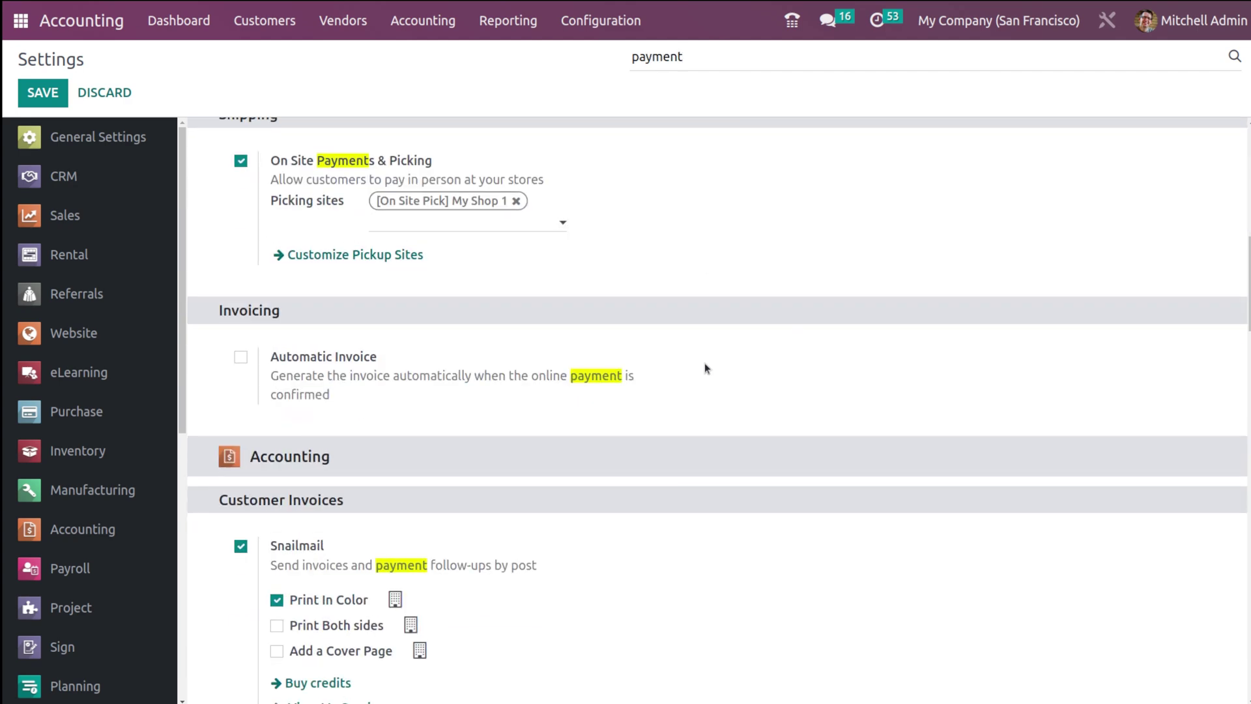
scroll(705, 363, down, 5)
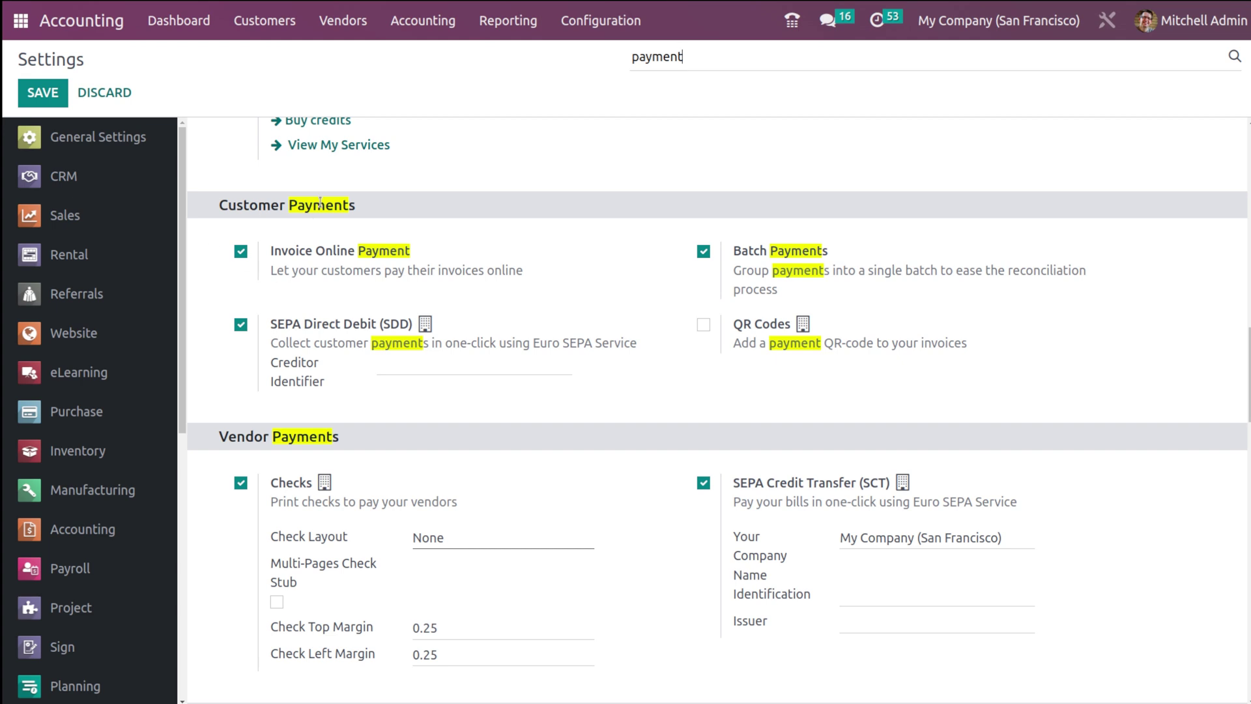
Step: Start a new customer invoice for the chosen customer dated 03/08/2023
click(282, 27)
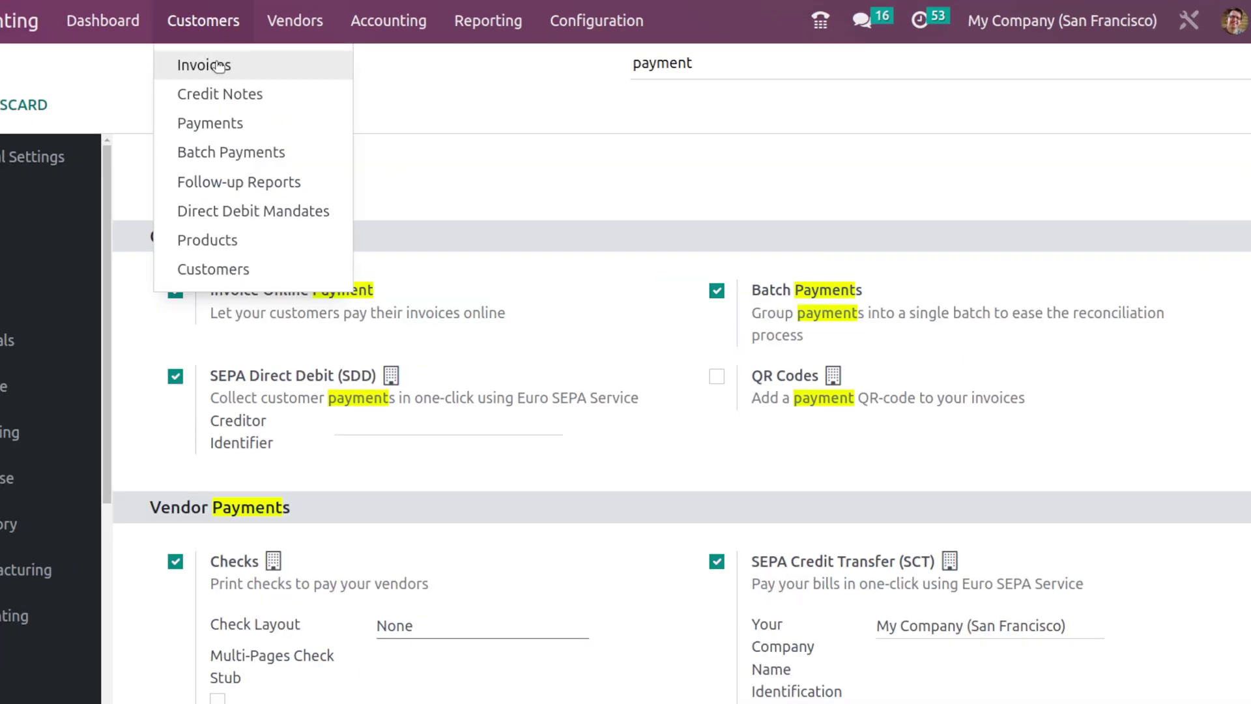
click(219, 65)
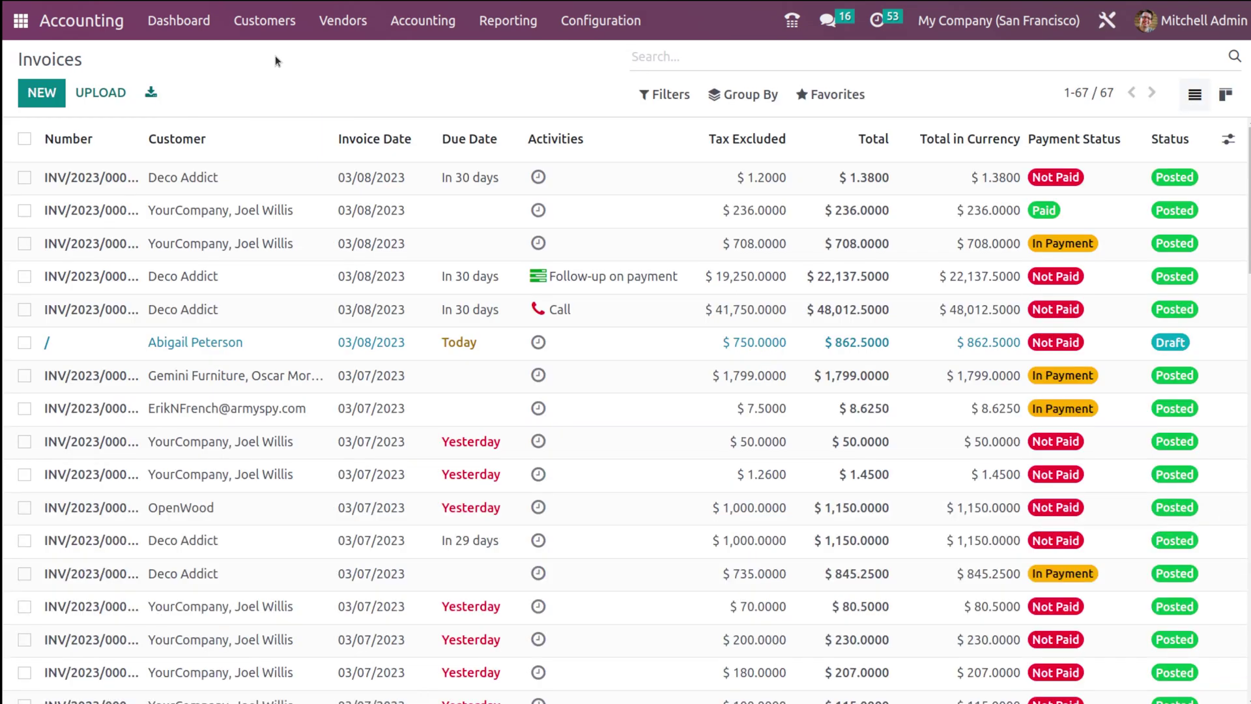
click(42, 92)
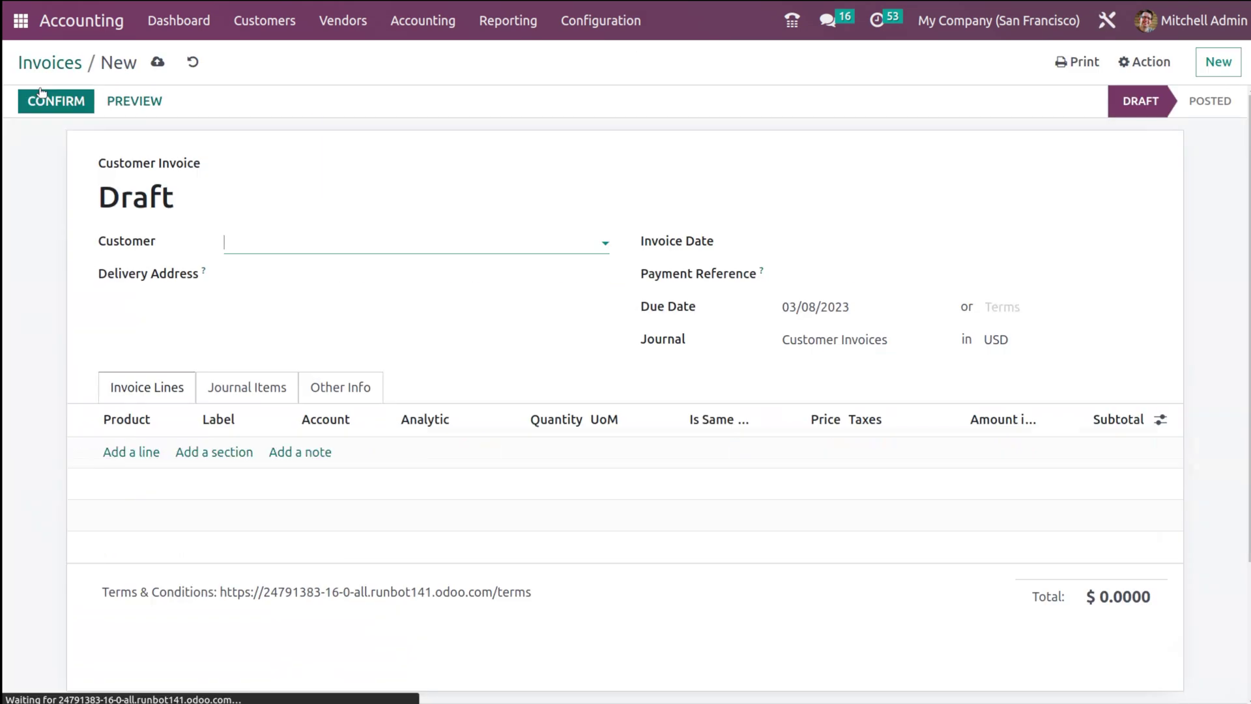
click(348, 242)
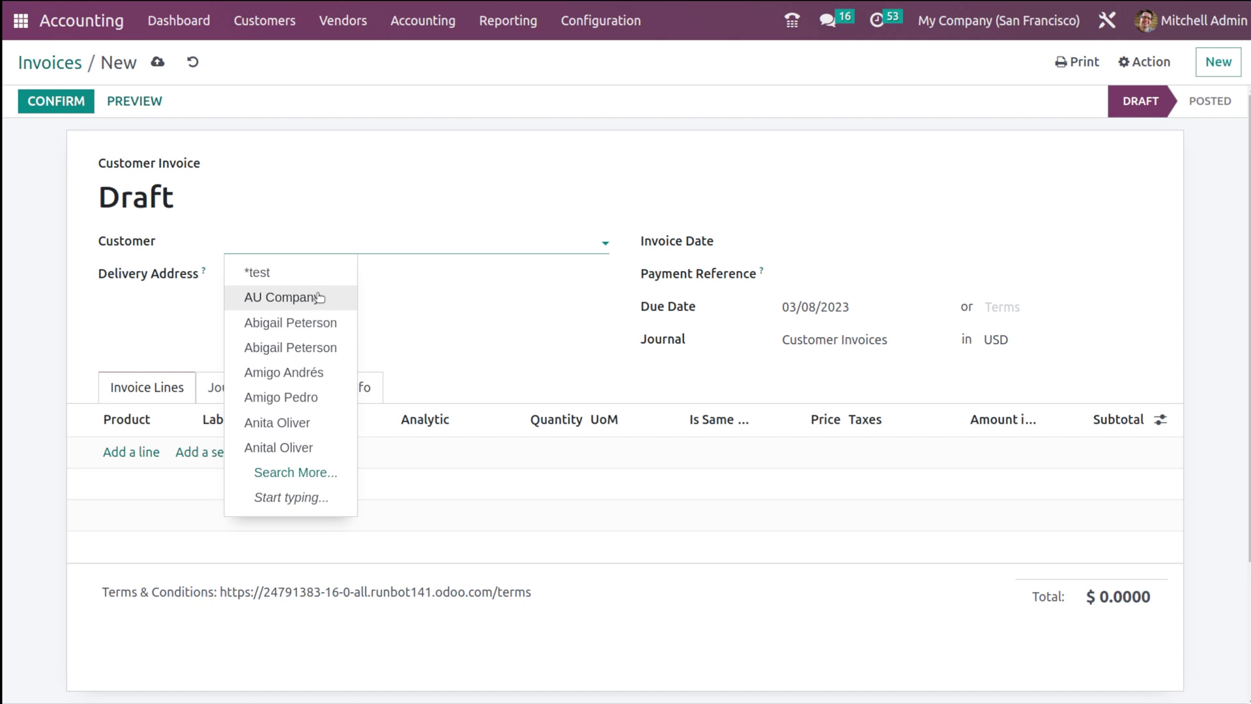
click(310, 325)
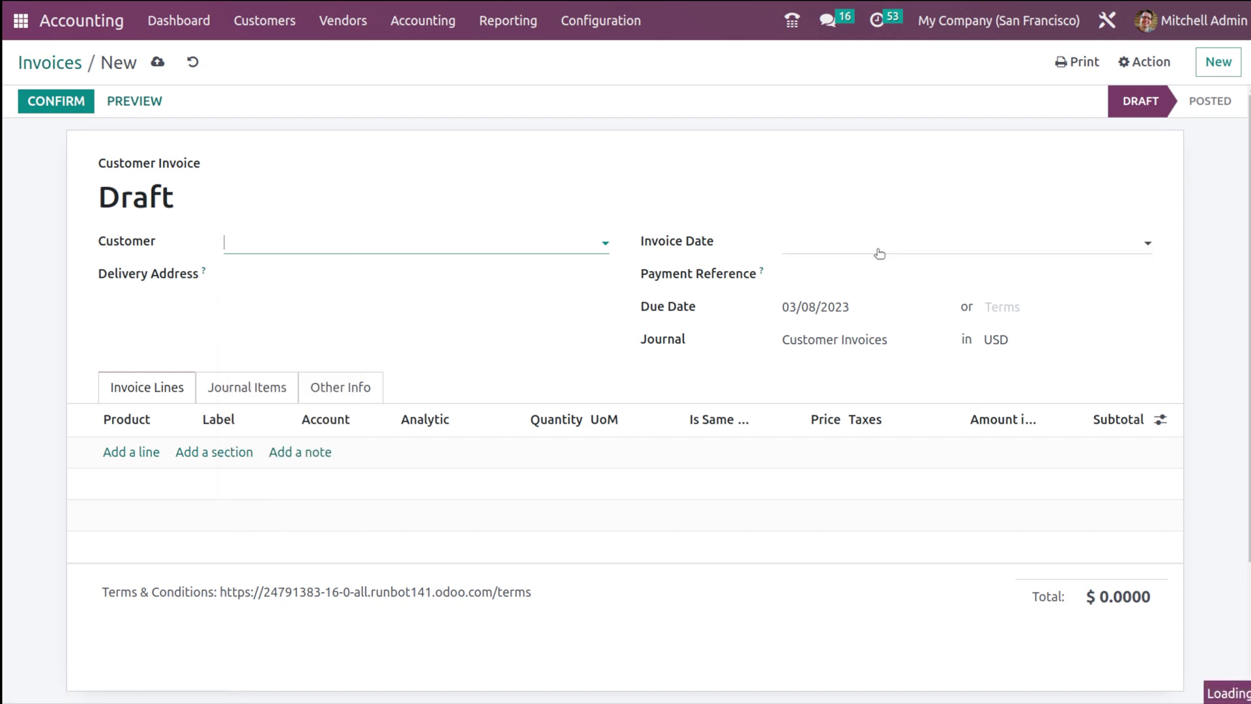
click(832, 254)
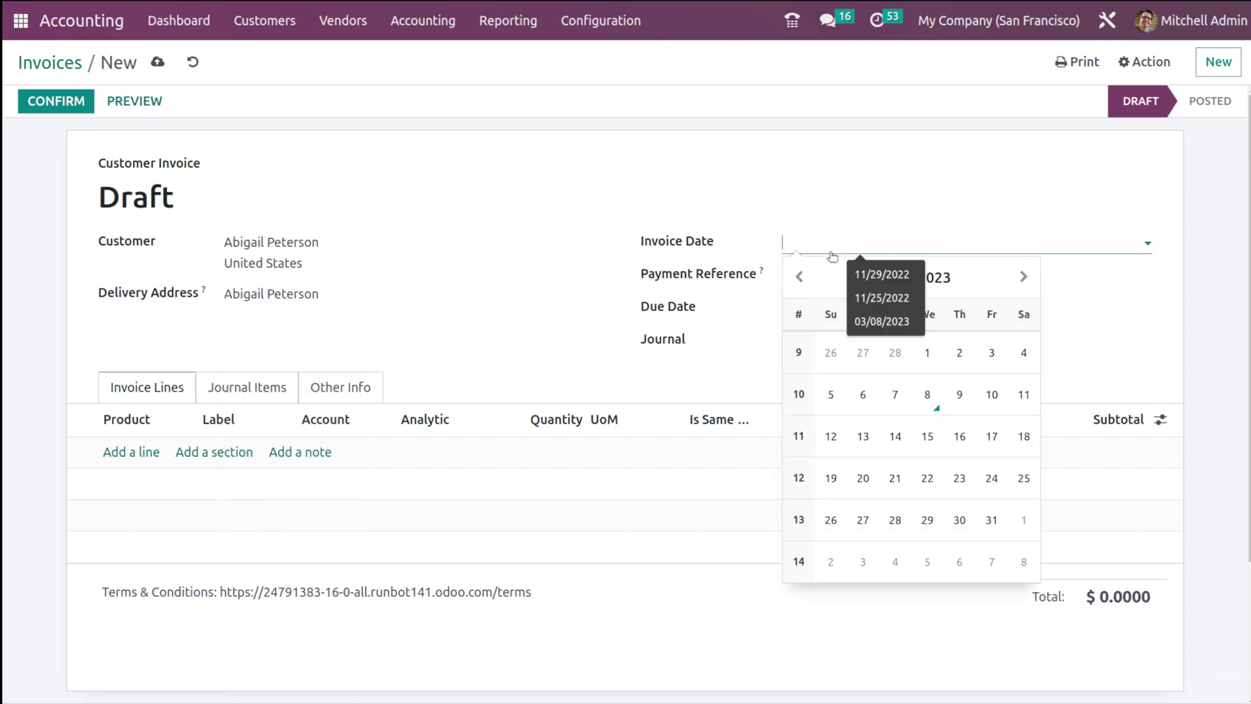
click(931, 411)
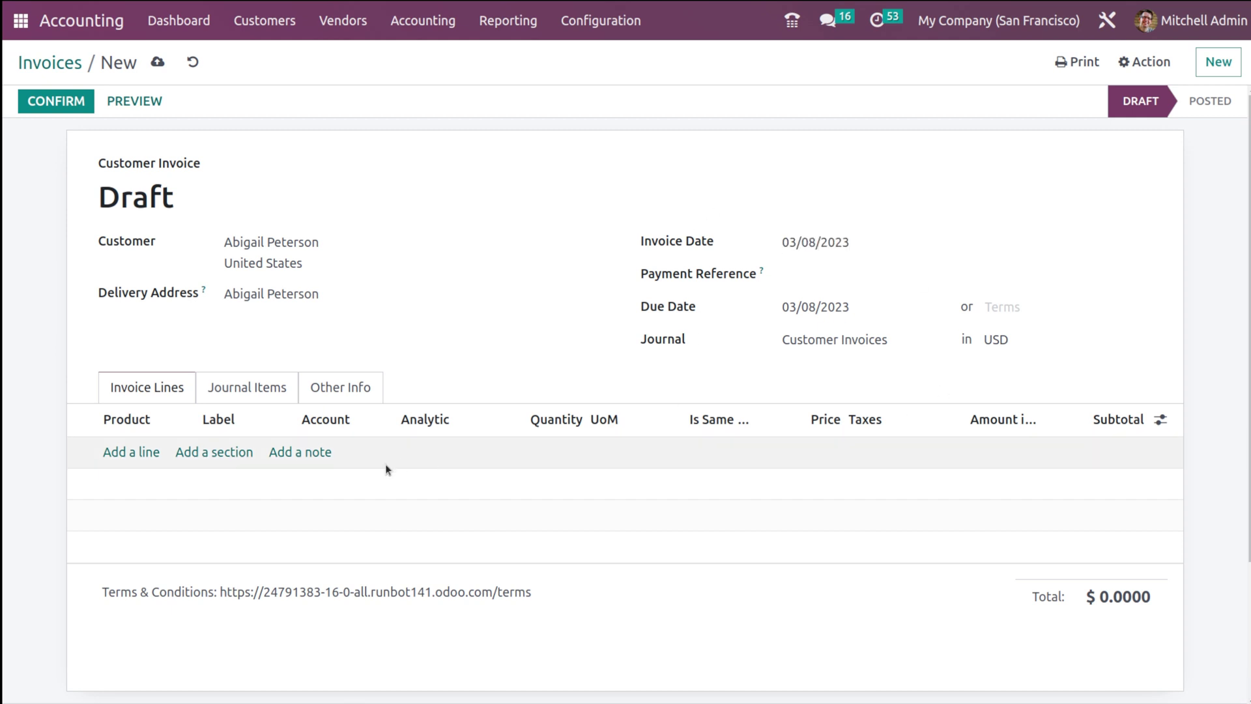
Step: Add a DESK0005 Customizable Desk line at 750, giving a $862.50 total with 15% tax
click(107, 460)
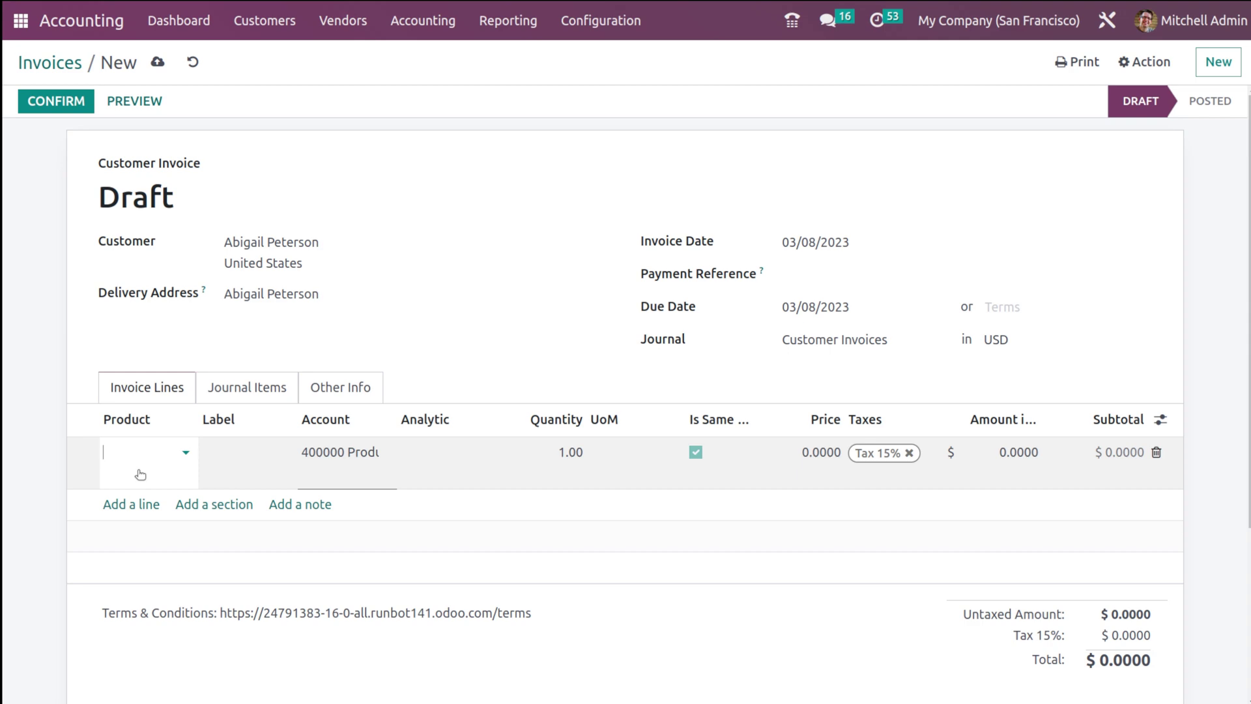
click(135, 447)
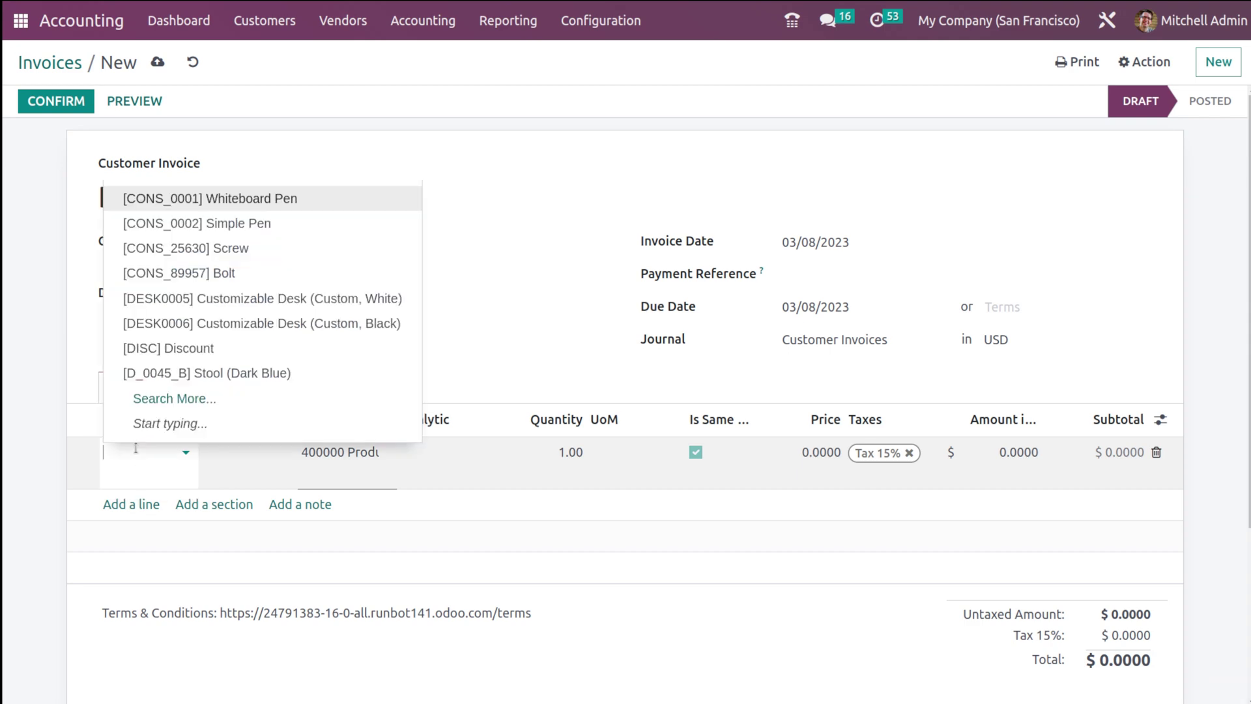
click(250, 299)
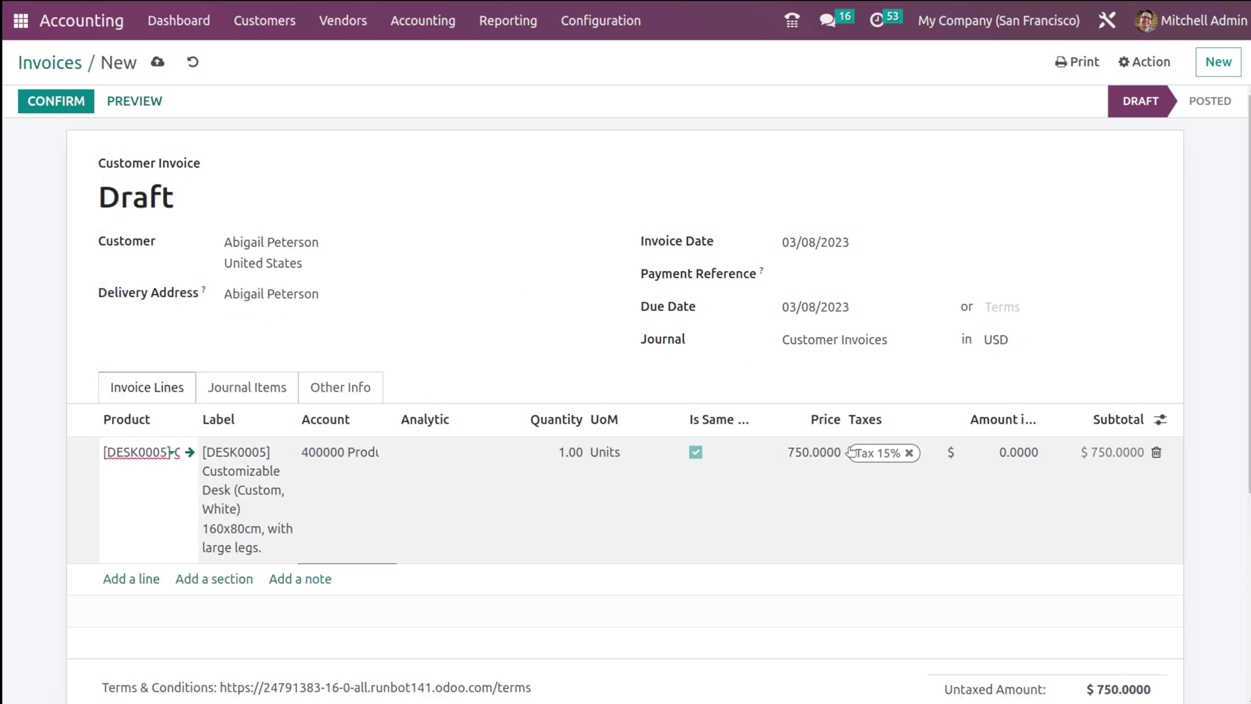
scroll(879, 540, down, 2)
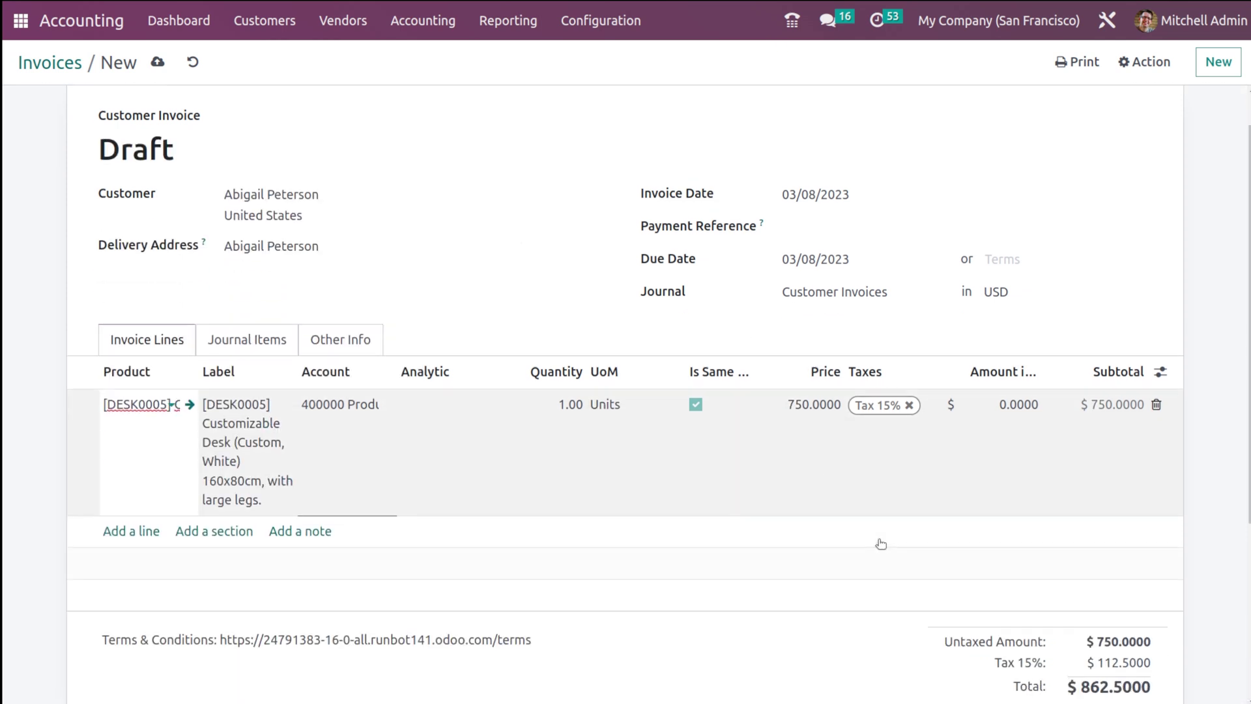
scroll(878, 538, down, 3)
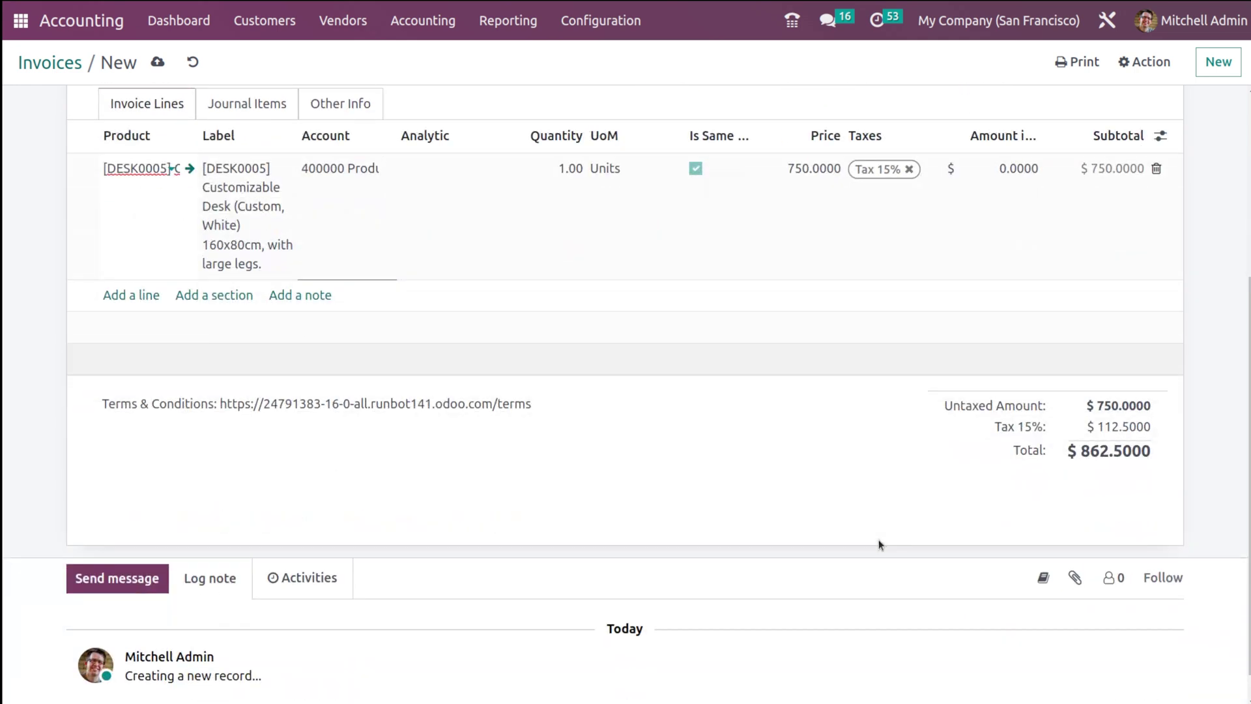
scroll(977, 391, up, 5)
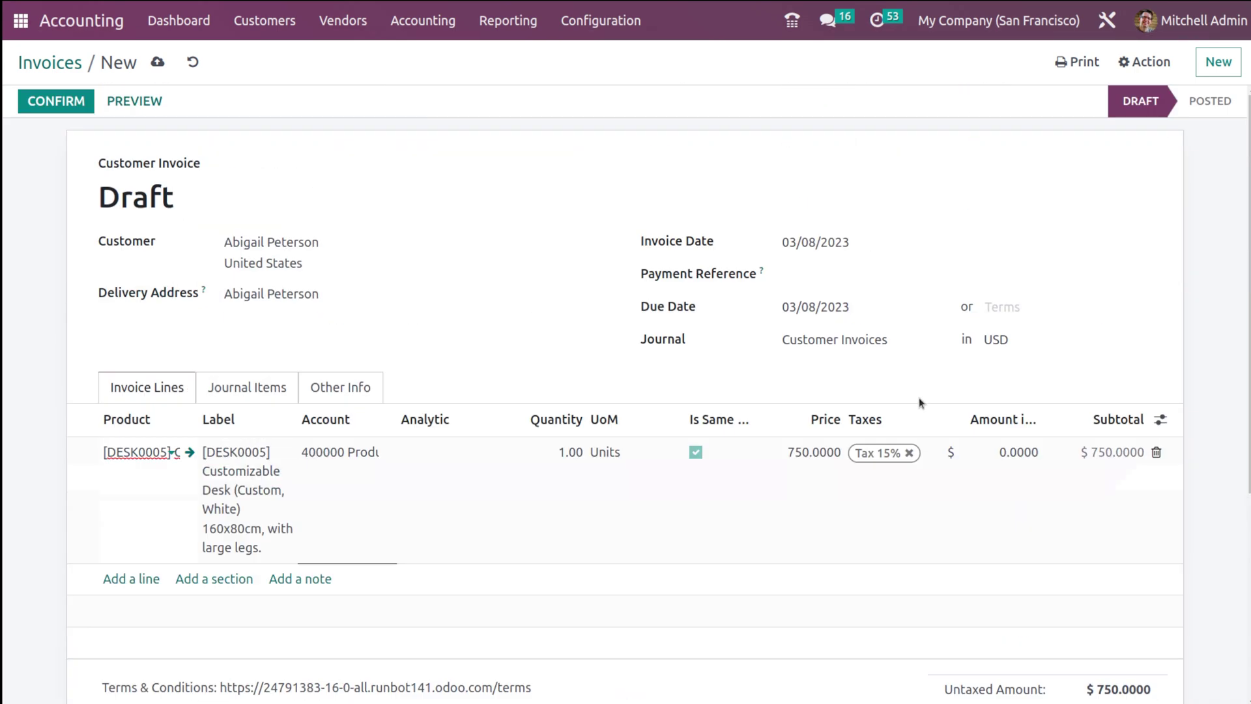
Step: Confirm the draft desk invoice, posting it as INV/2023/00041 due 03/08/2023
click(46, 102)
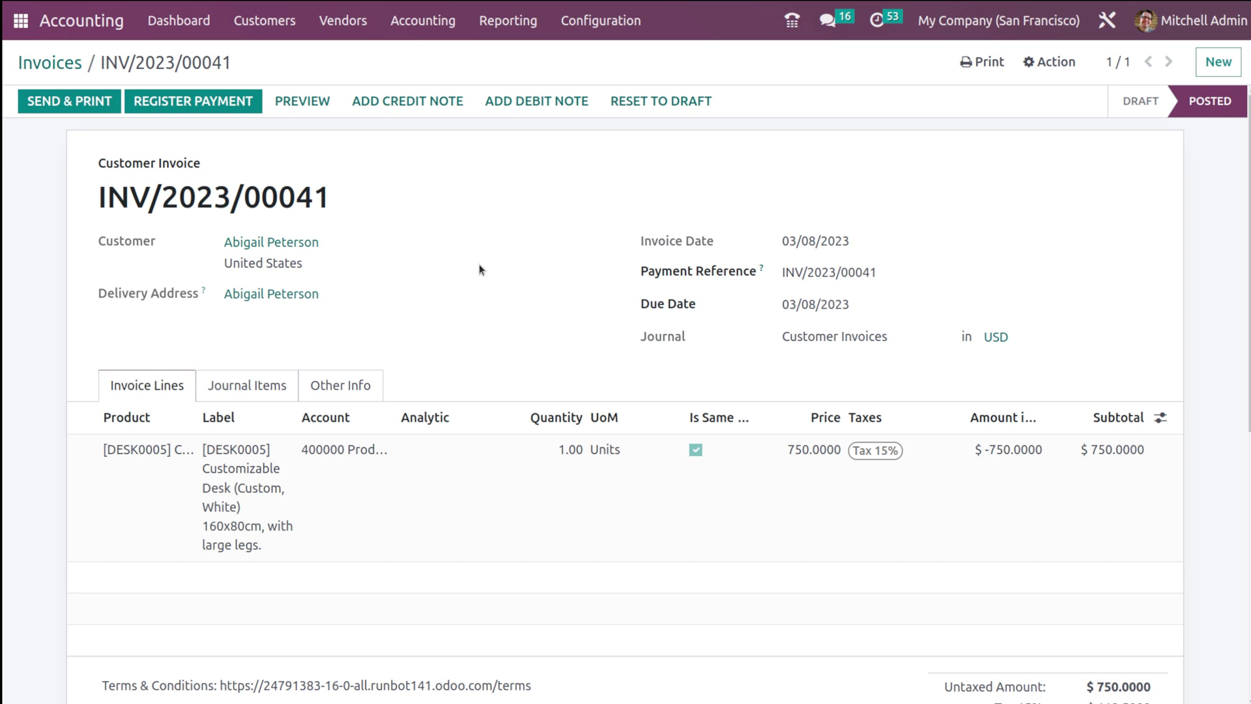
click(295, 103)
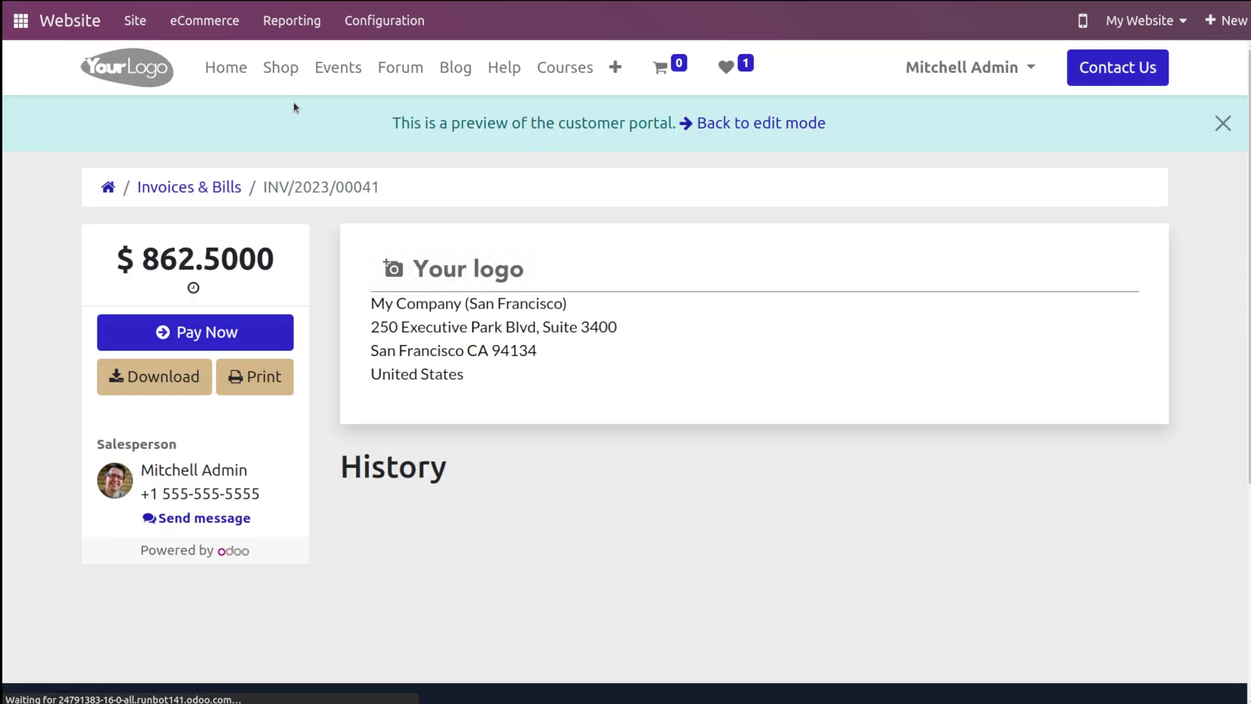
scroll(459, 496, down, 20)
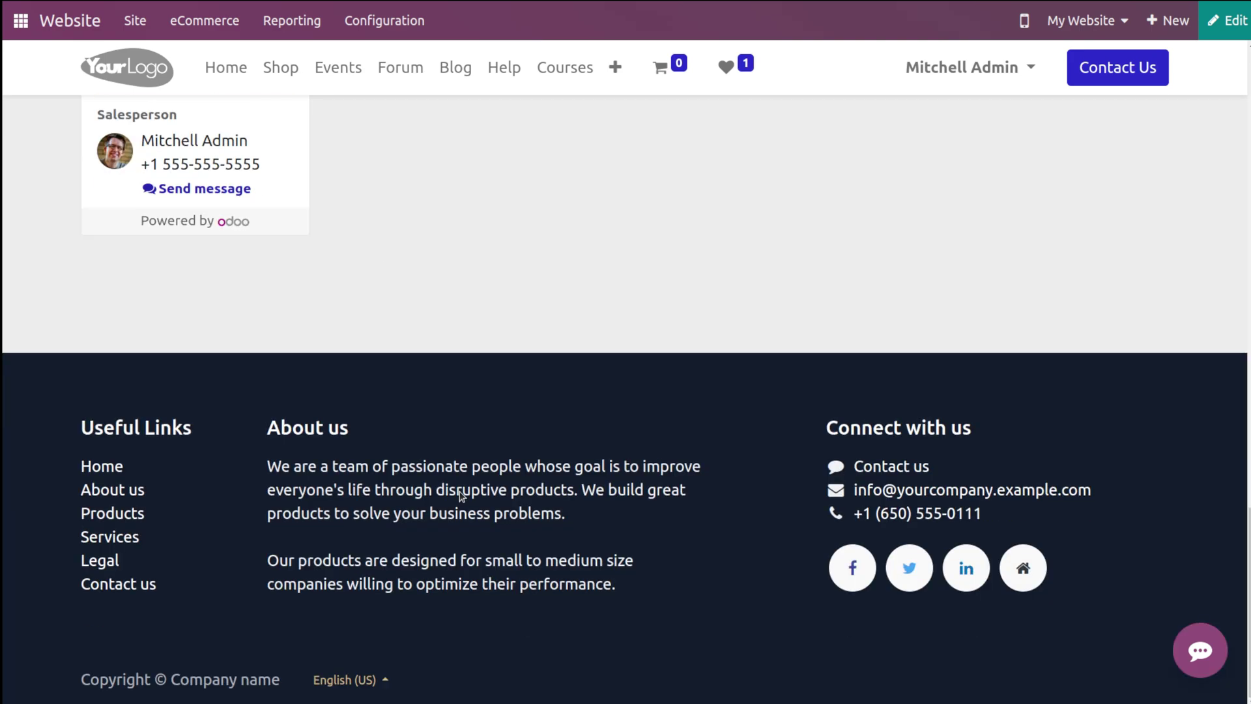
scroll(459, 497, up, 20)
scroll(459, 497, up, 1)
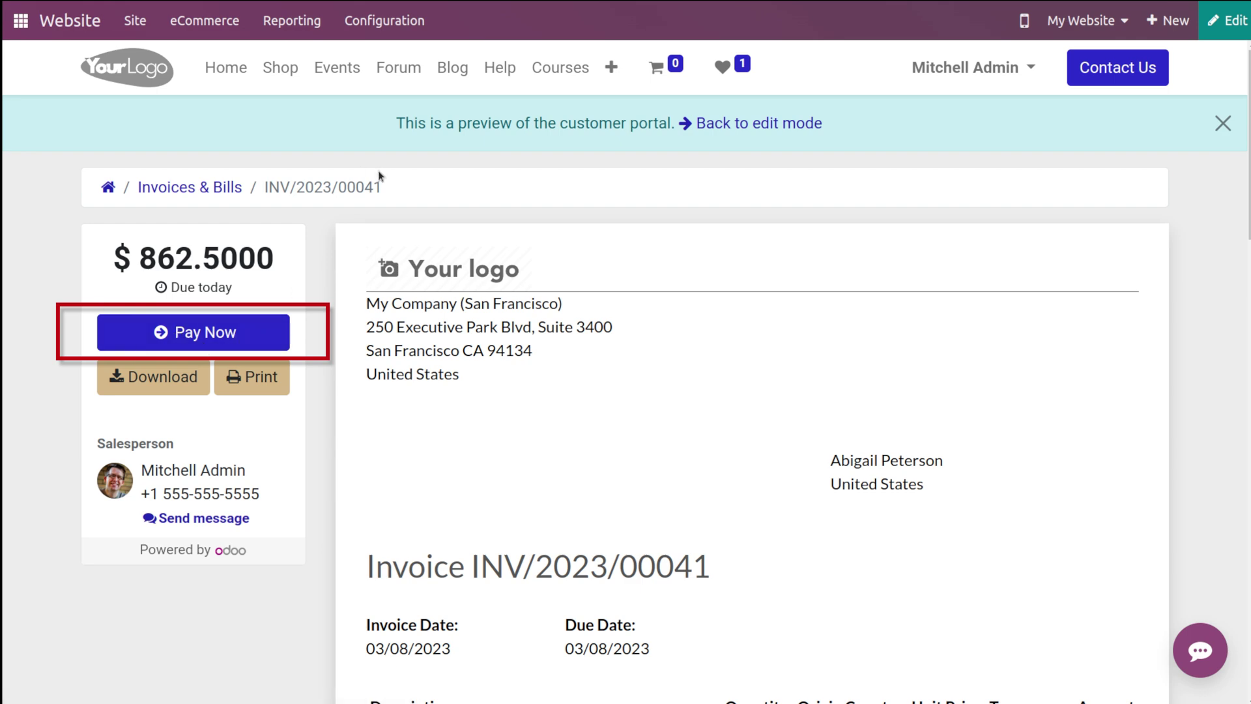
Step: Pay INV/2023/00041 with Pay Now using the Wire Transfer option, then review the transfer details and communication reference
click(253, 331)
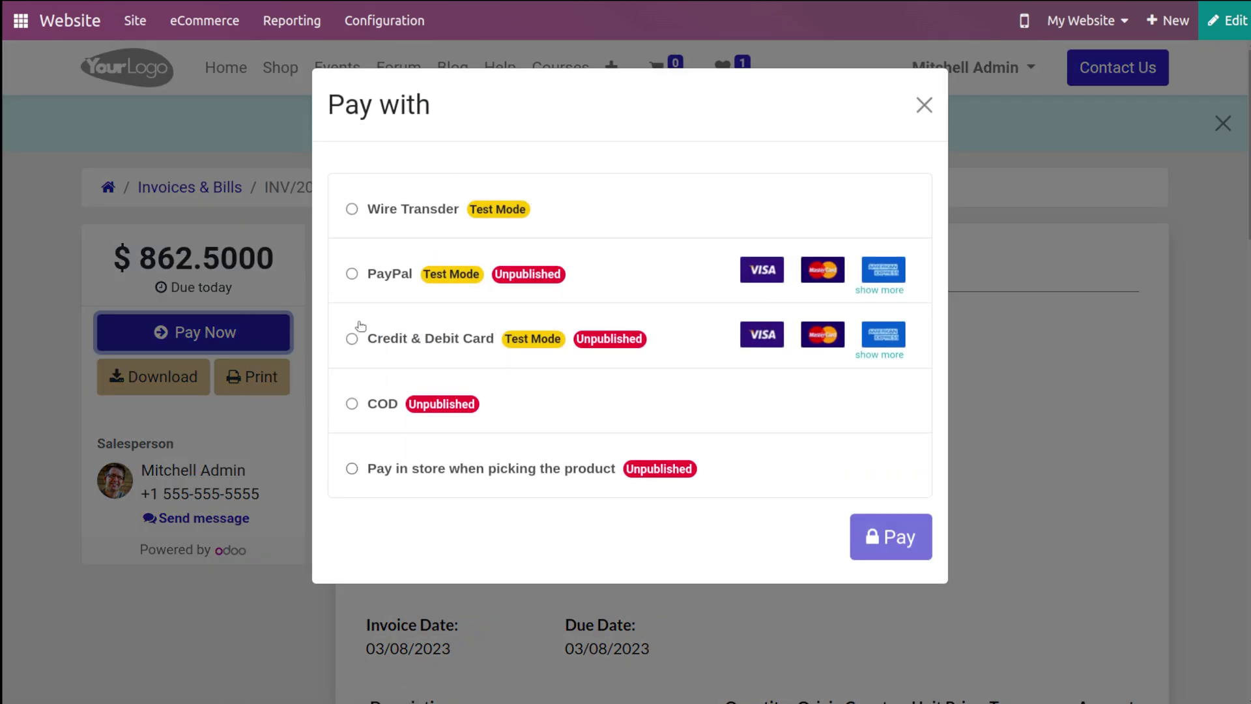
click(354, 207)
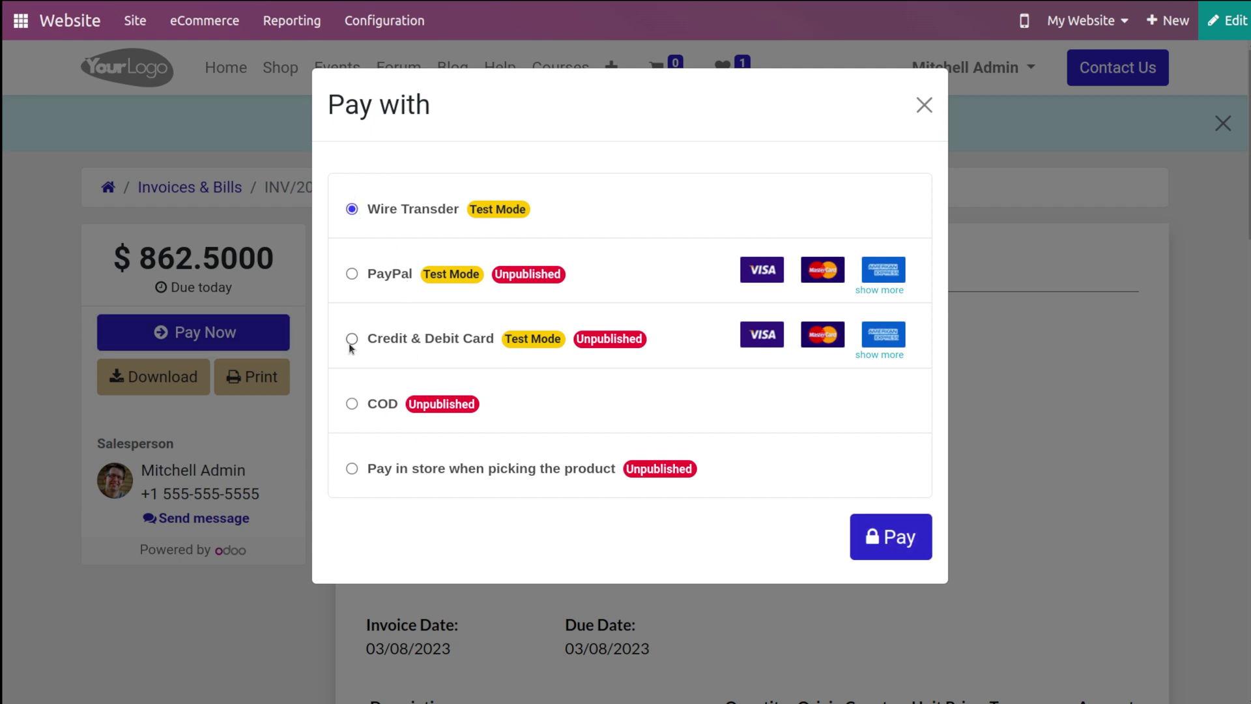
click(900, 536)
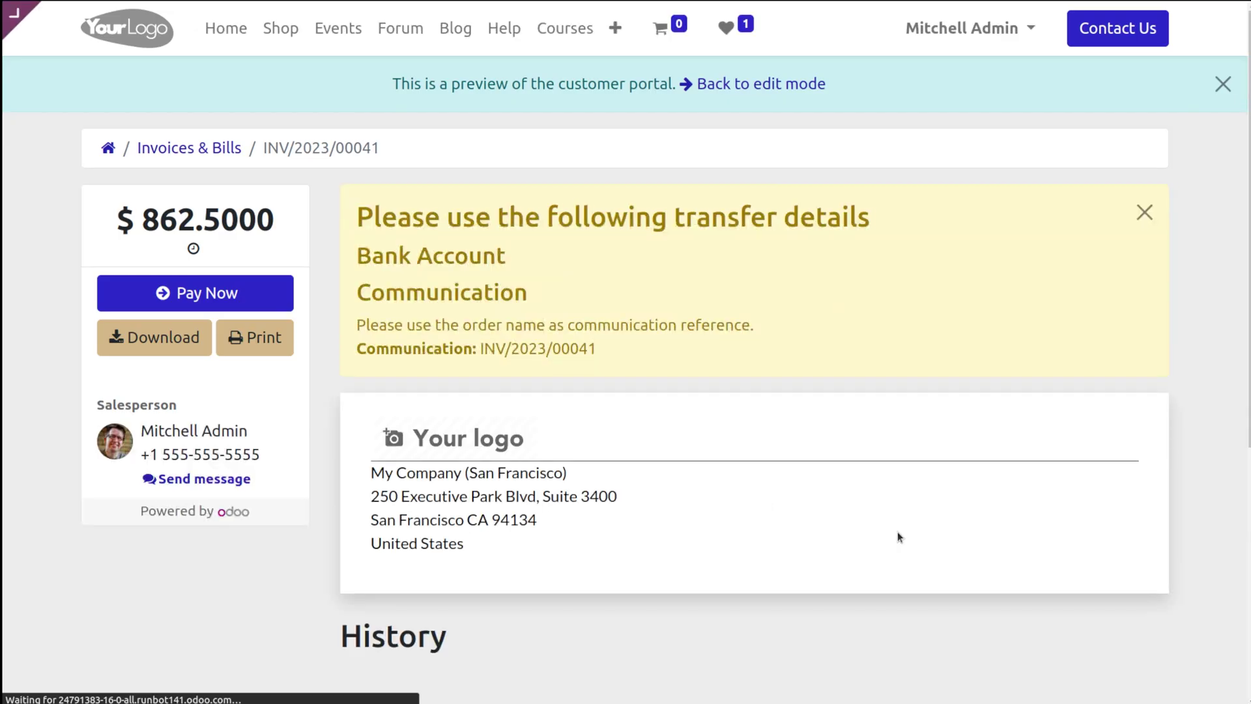
scroll(897, 531, down, 5)
scroll(897, 531, up, 5)
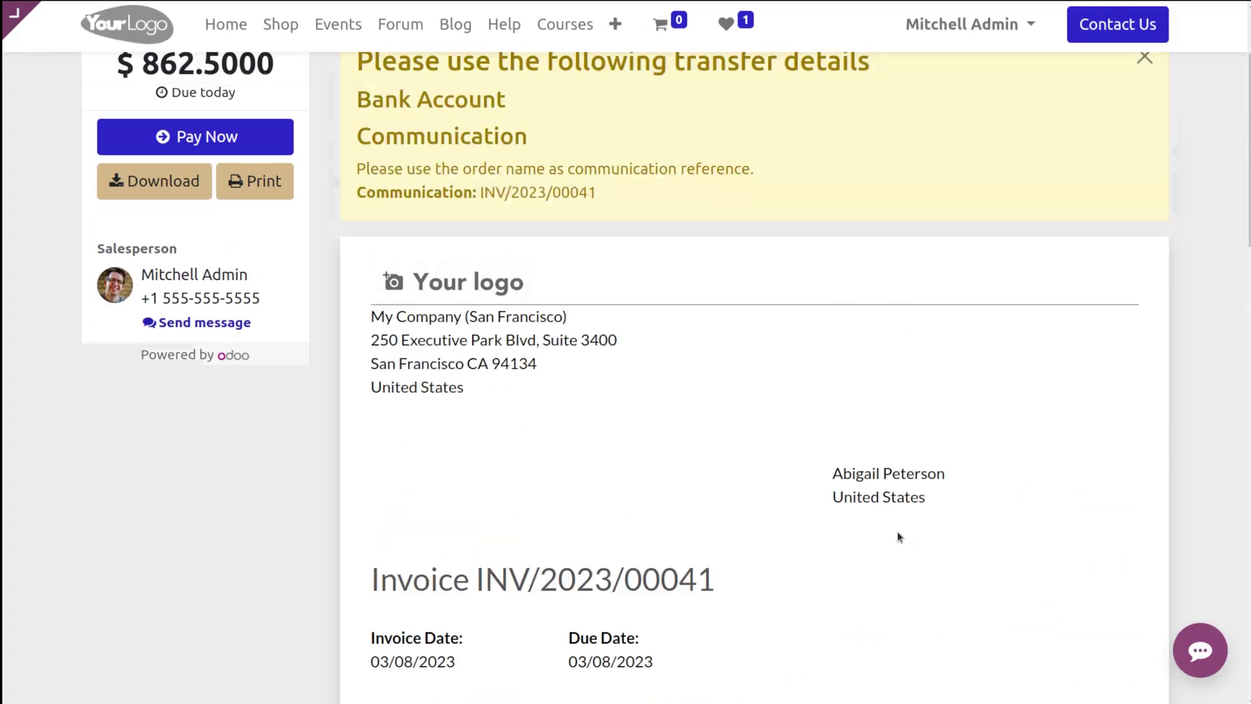
scroll(541, 459, down, 3)
scroll(545, 444, up, 3)
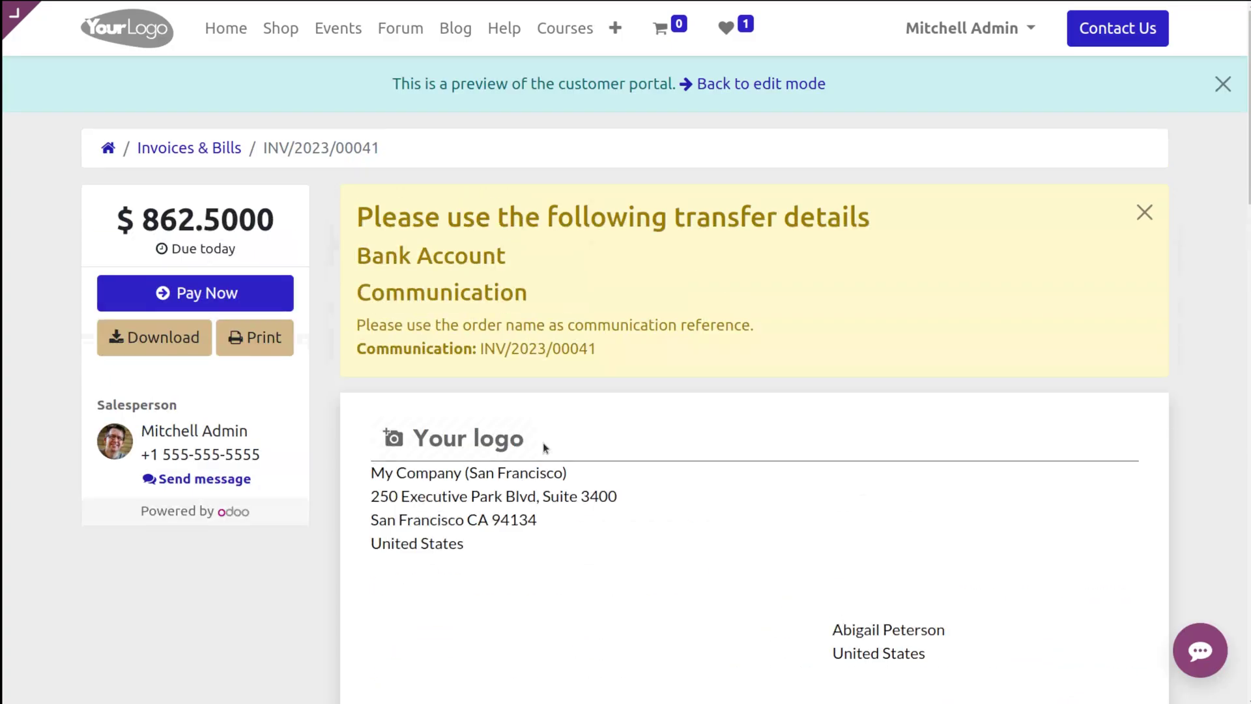
scroll(687, 471, down, 10)
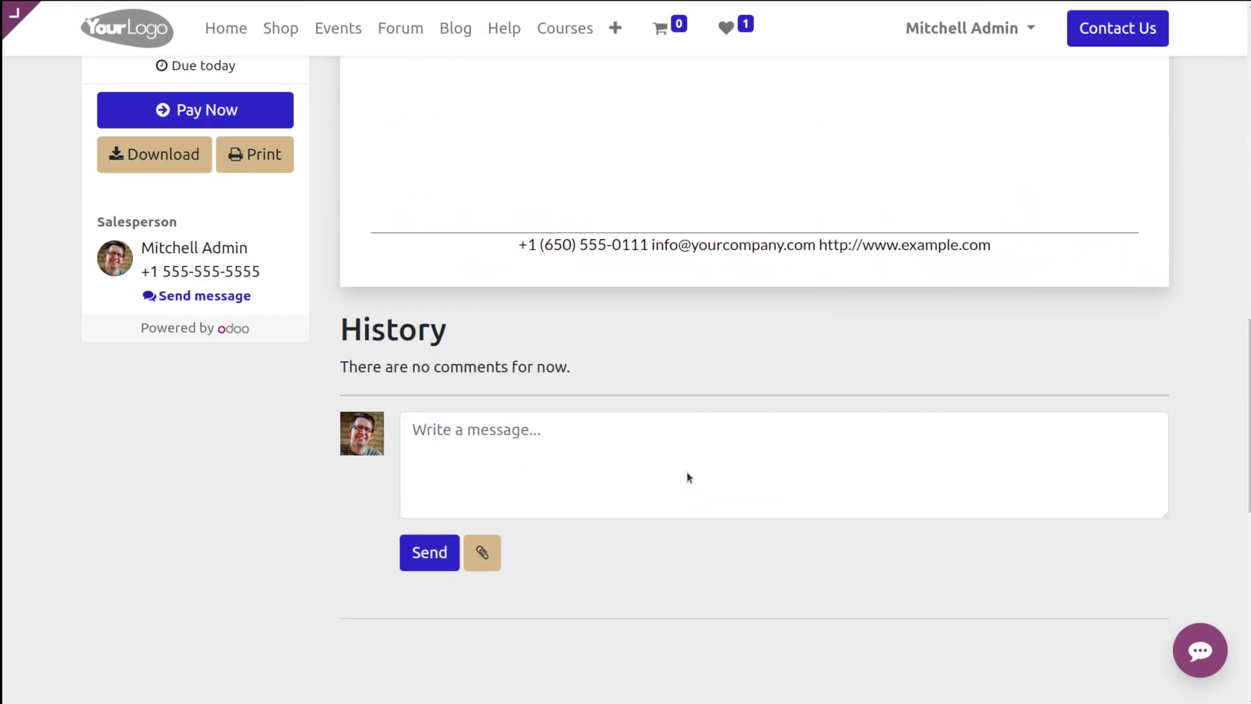
scroll(687, 472, up, 10)
scroll(660, 443, down, 1)
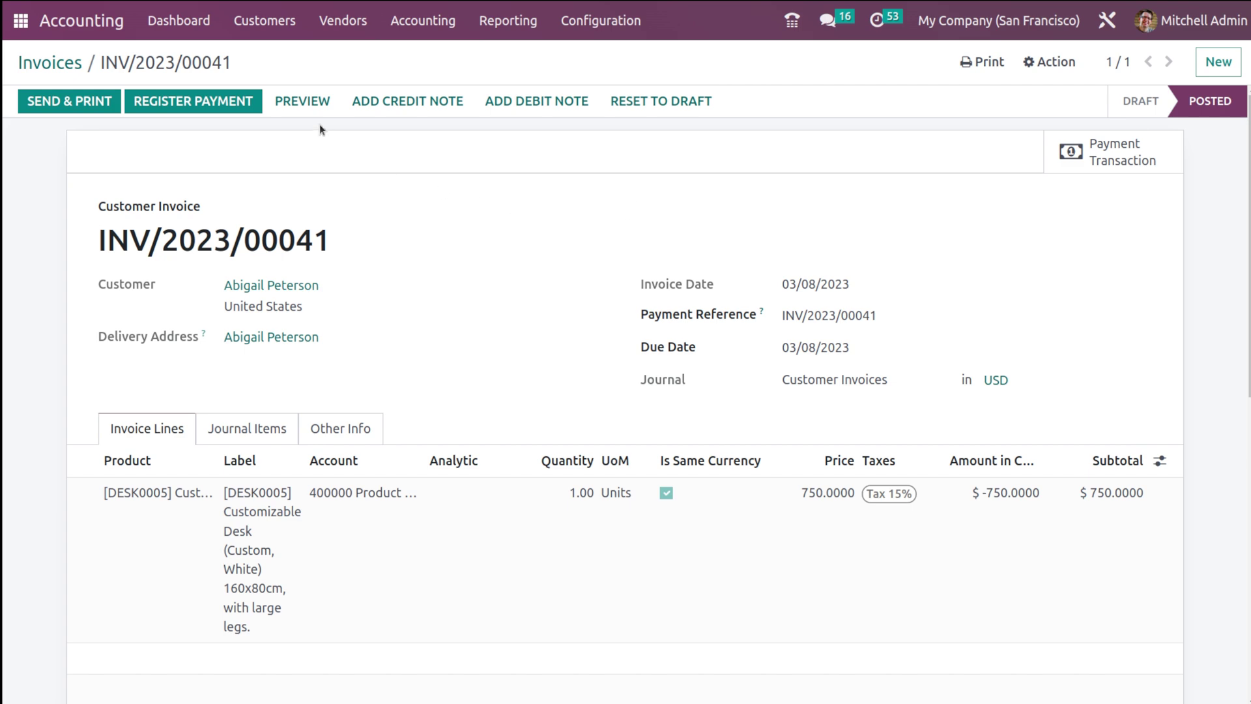
click(1106, 146)
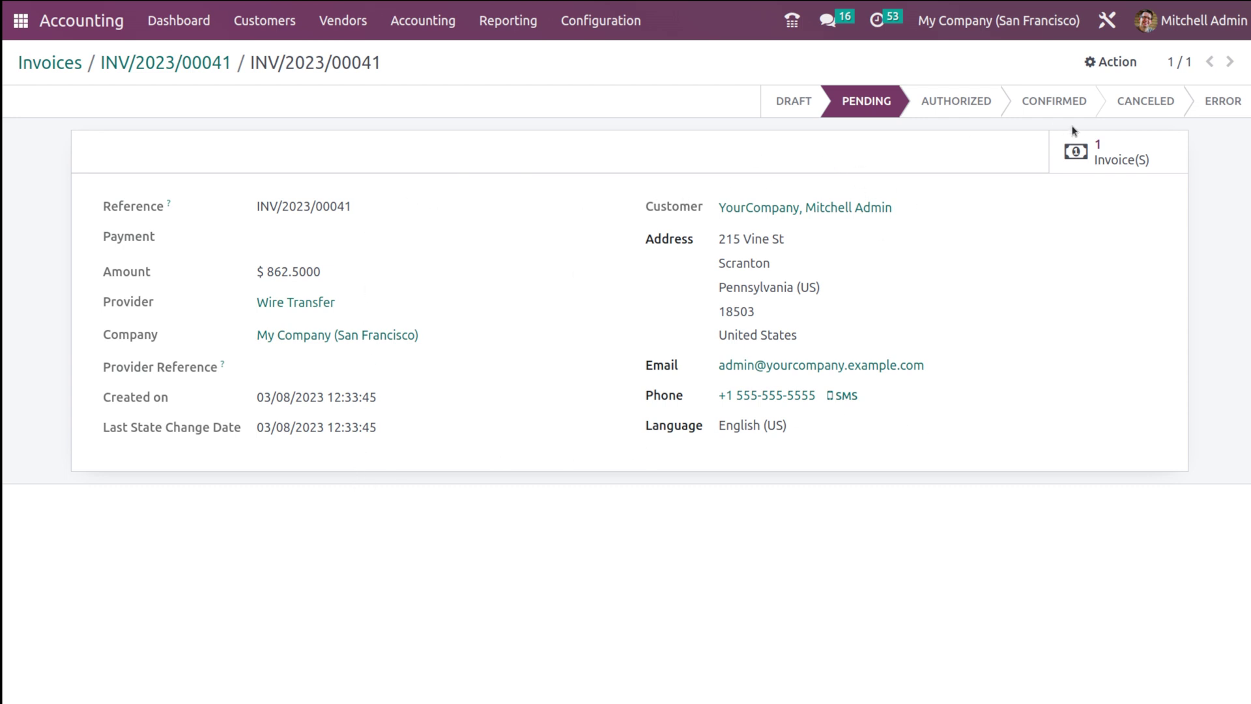
click(1111, 160)
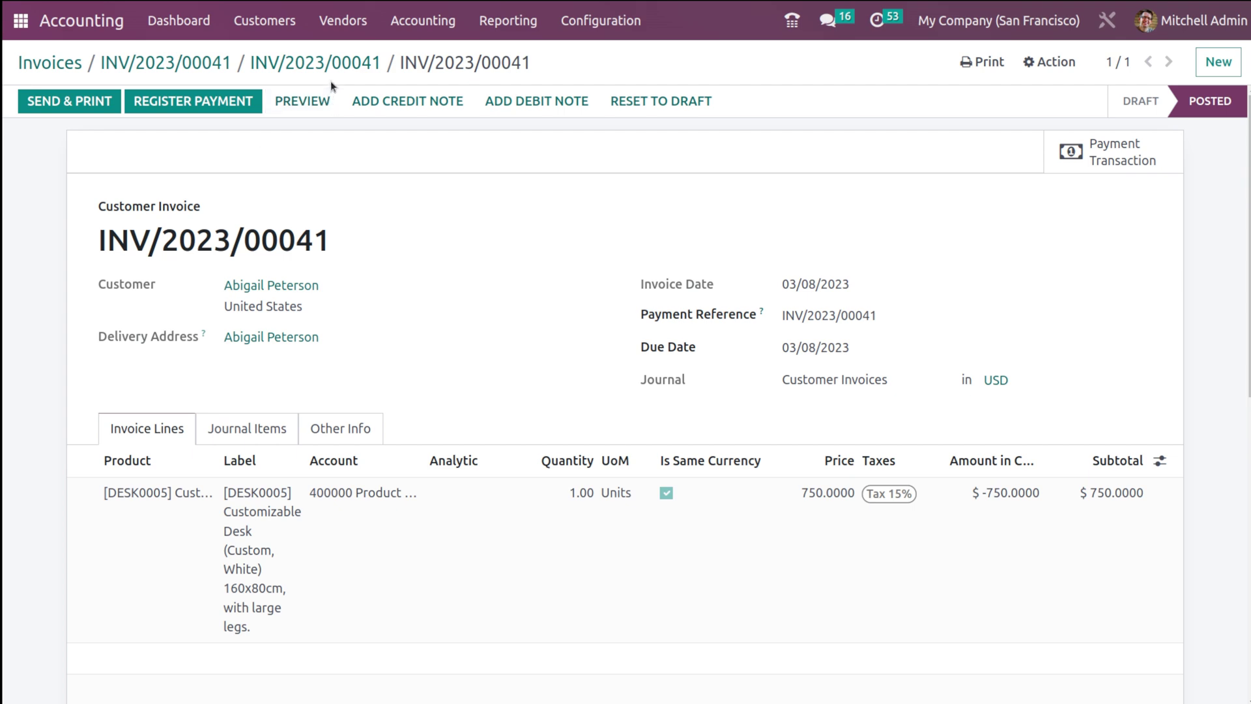
click(334, 63)
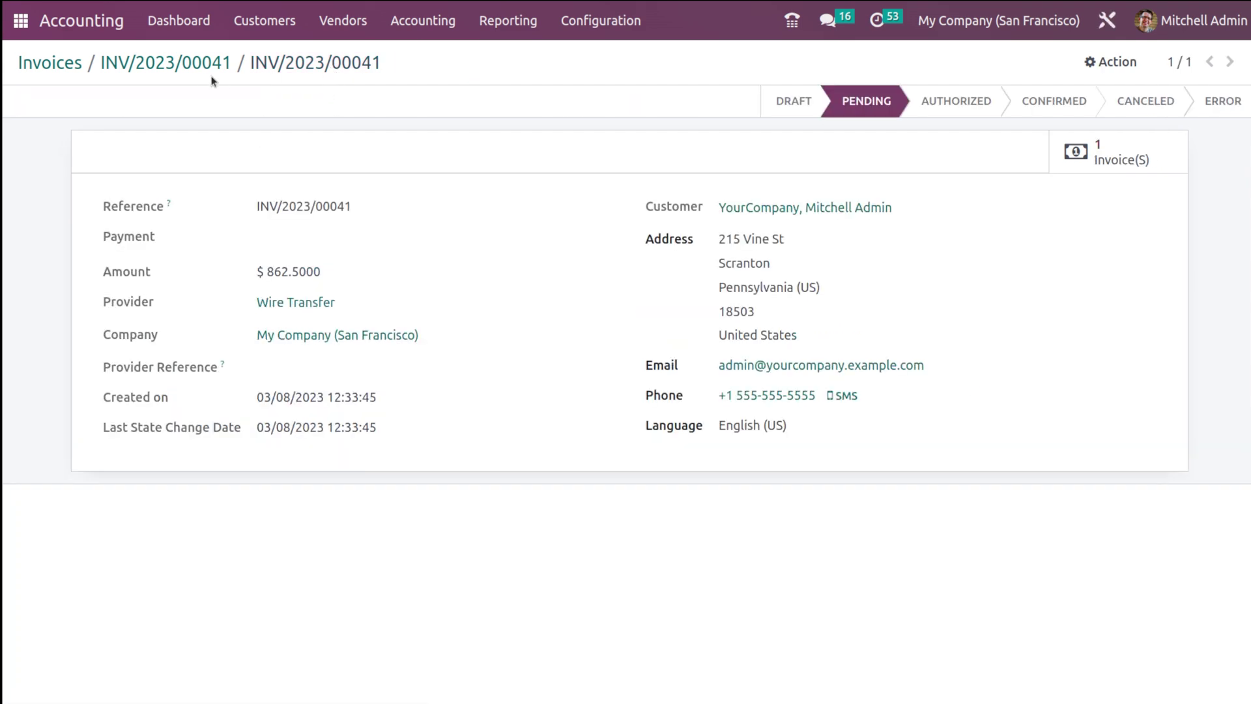
click(199, 63)
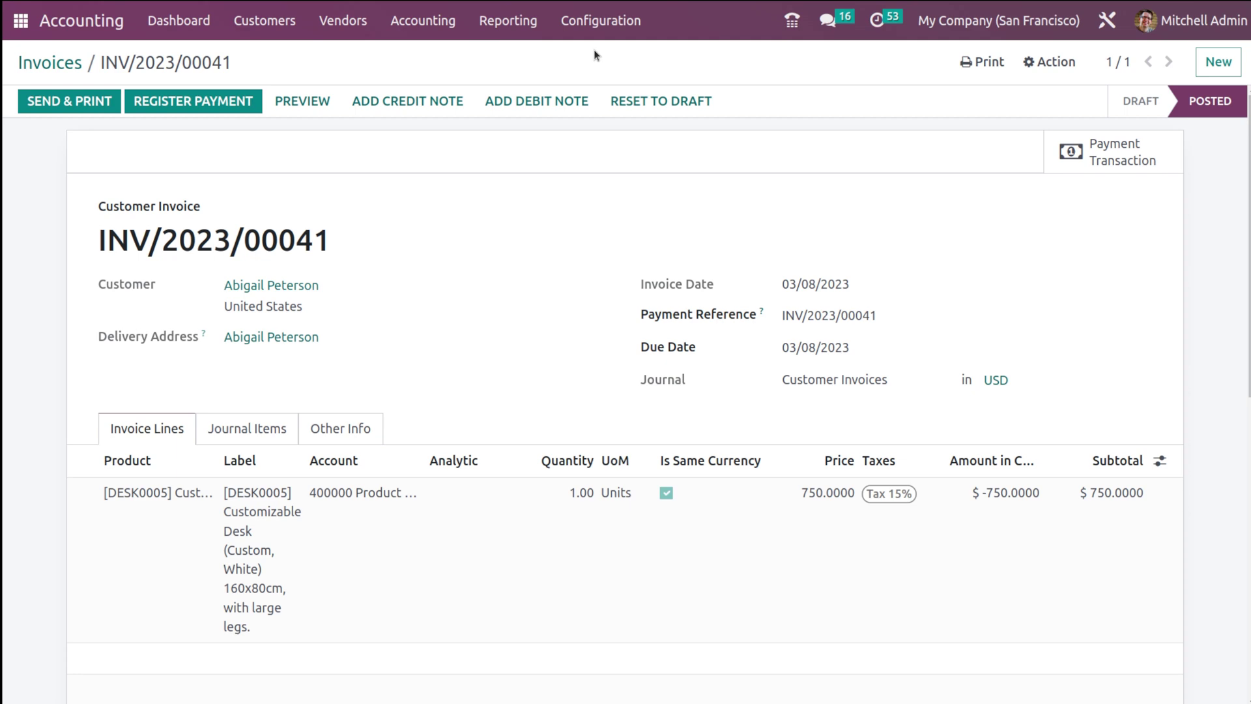
Step: Open the Wire Transfer record from Payment Providers; it is in Test Mode, published, and shown as 'Wire Transder'
click(600, 21)
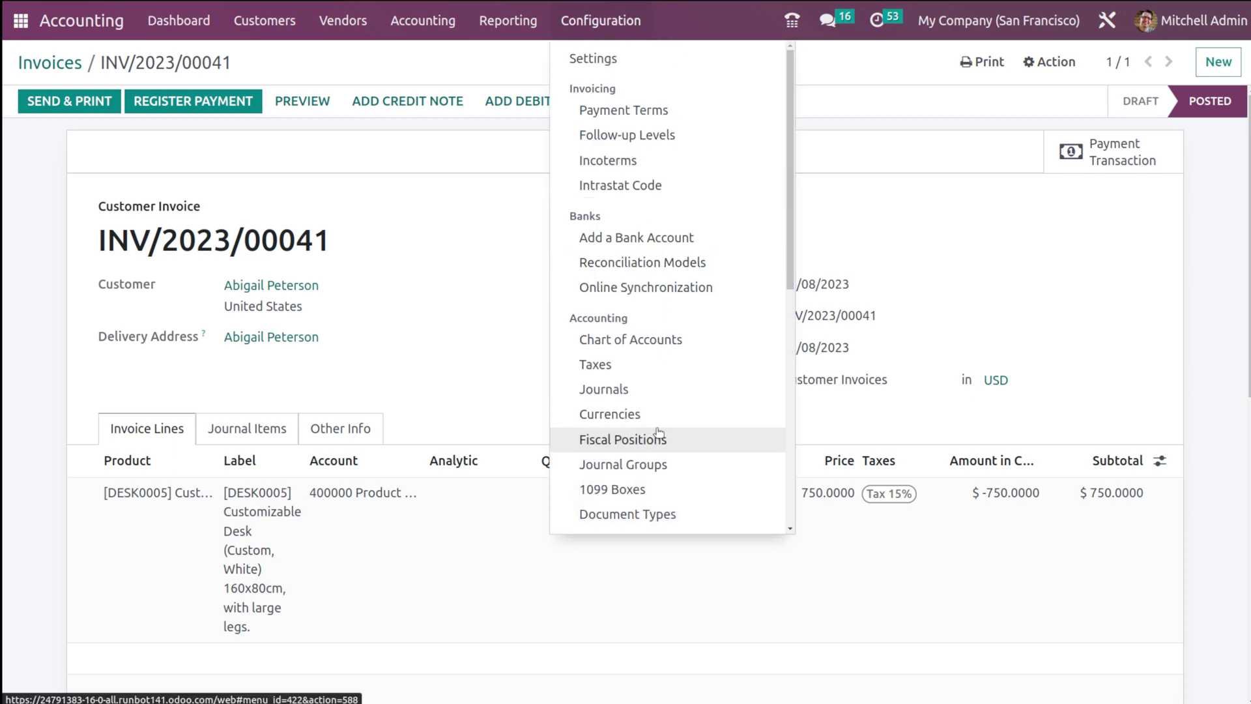
scroll(658, 433, down, 5)
scroll(658, 432, up, 5)
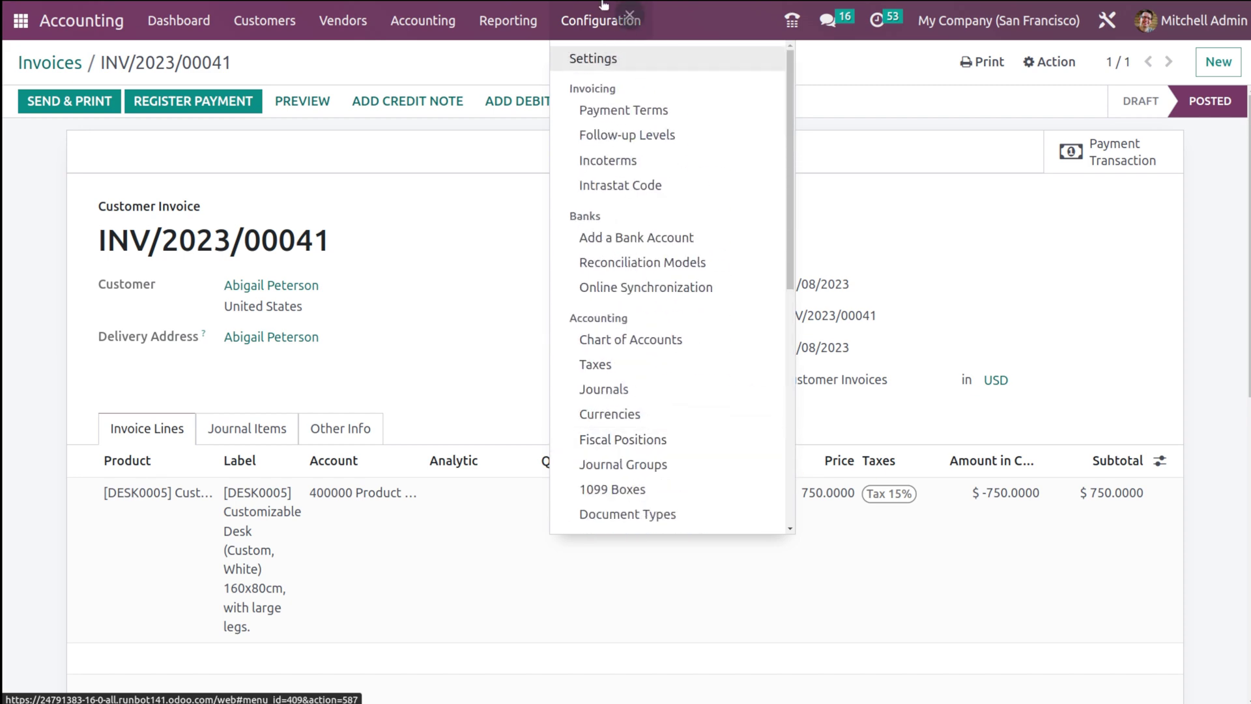
scroll(622, 325, down, 5)
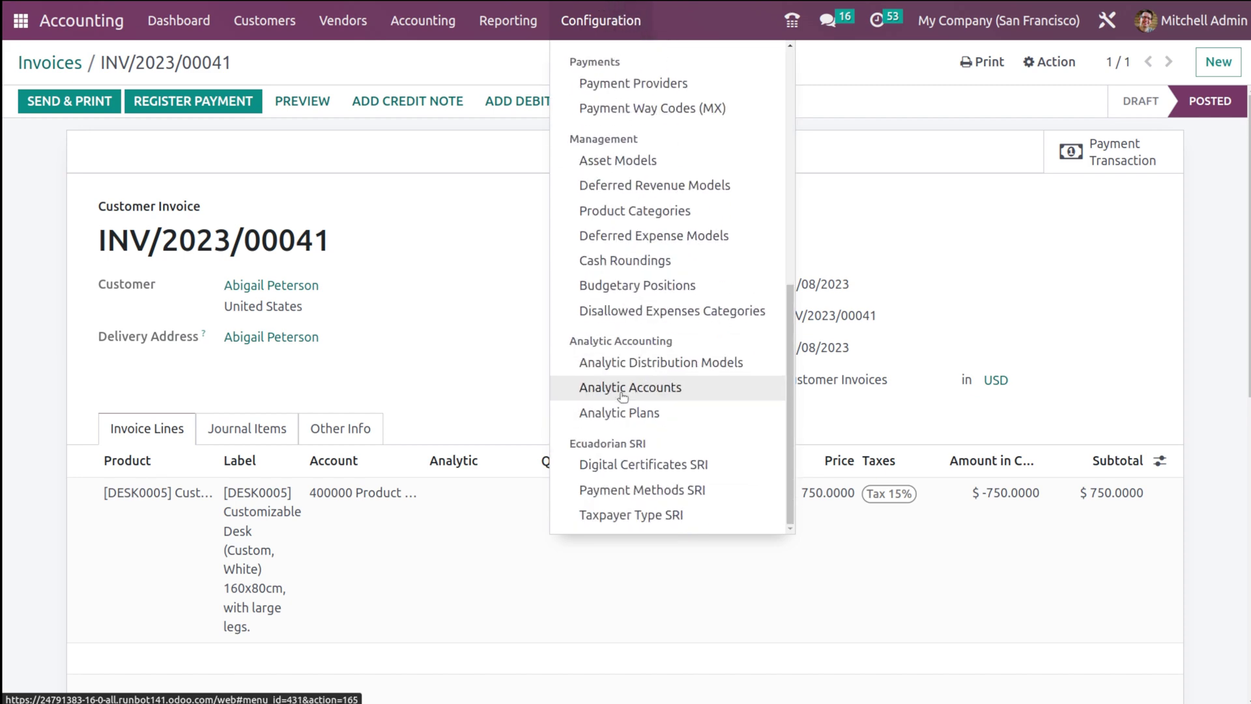
scroll(622, 396, up, 3)
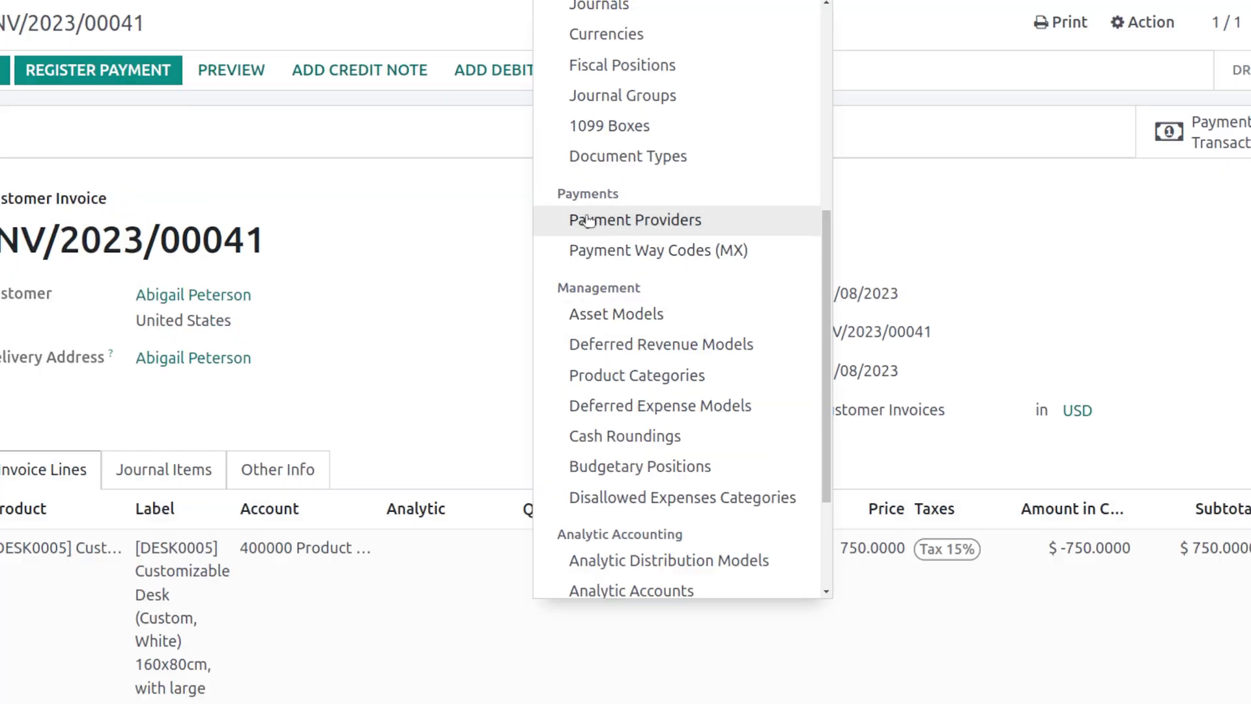
click(590, 223)
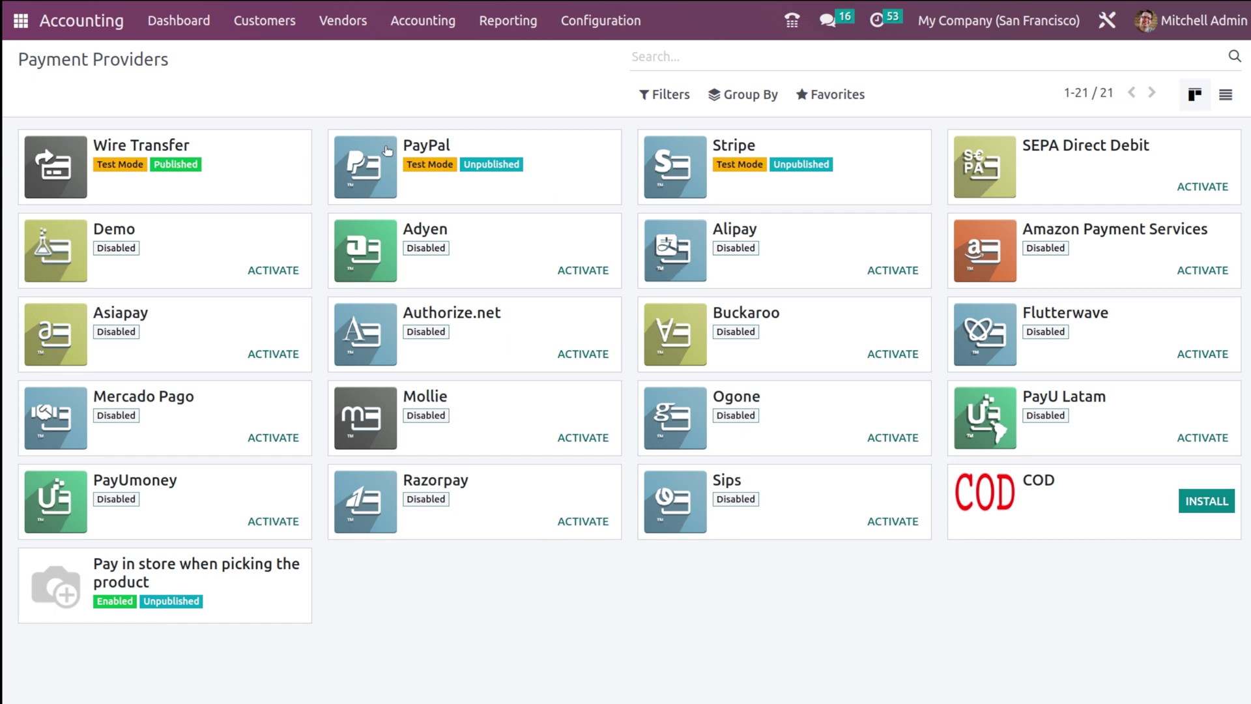
click(260, 185)
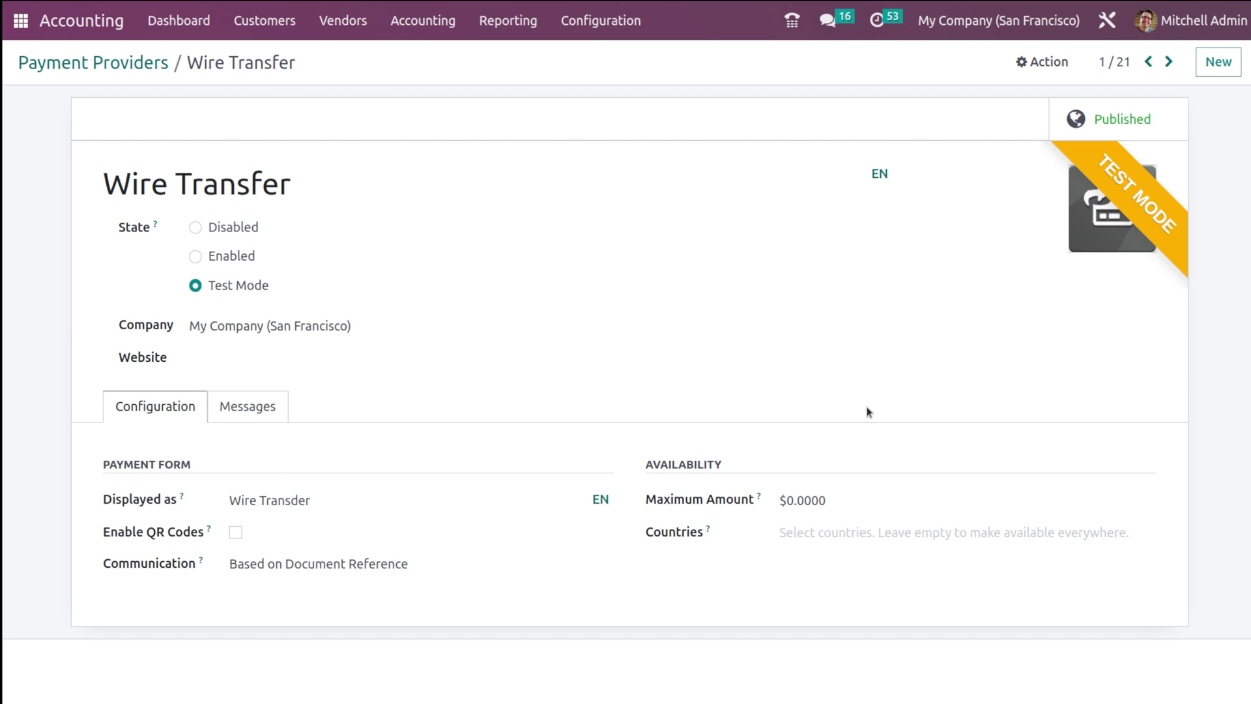
Step: Change the Displayed as field from 'Wire Transder' to 'Wire Transfer', save, and return to Payment Providers
click(297, 500)
key(BackSpace)
click(432, 451)
click(314, 68)
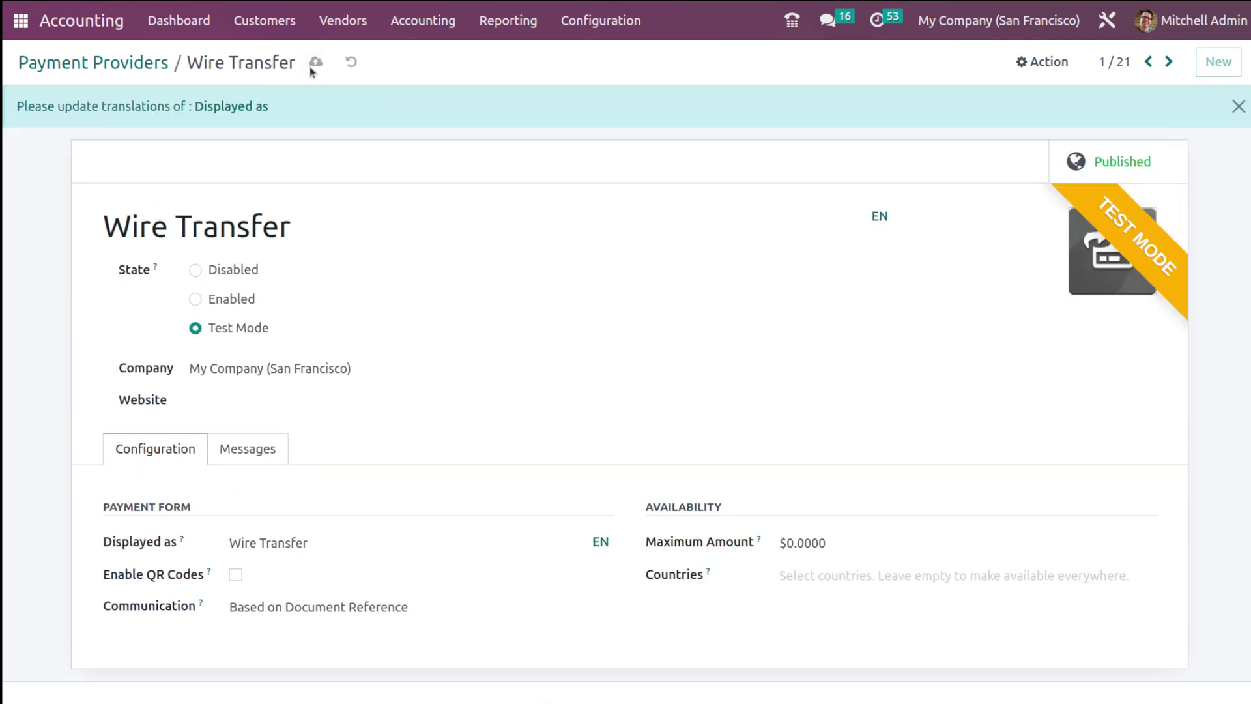
click(151, 62)
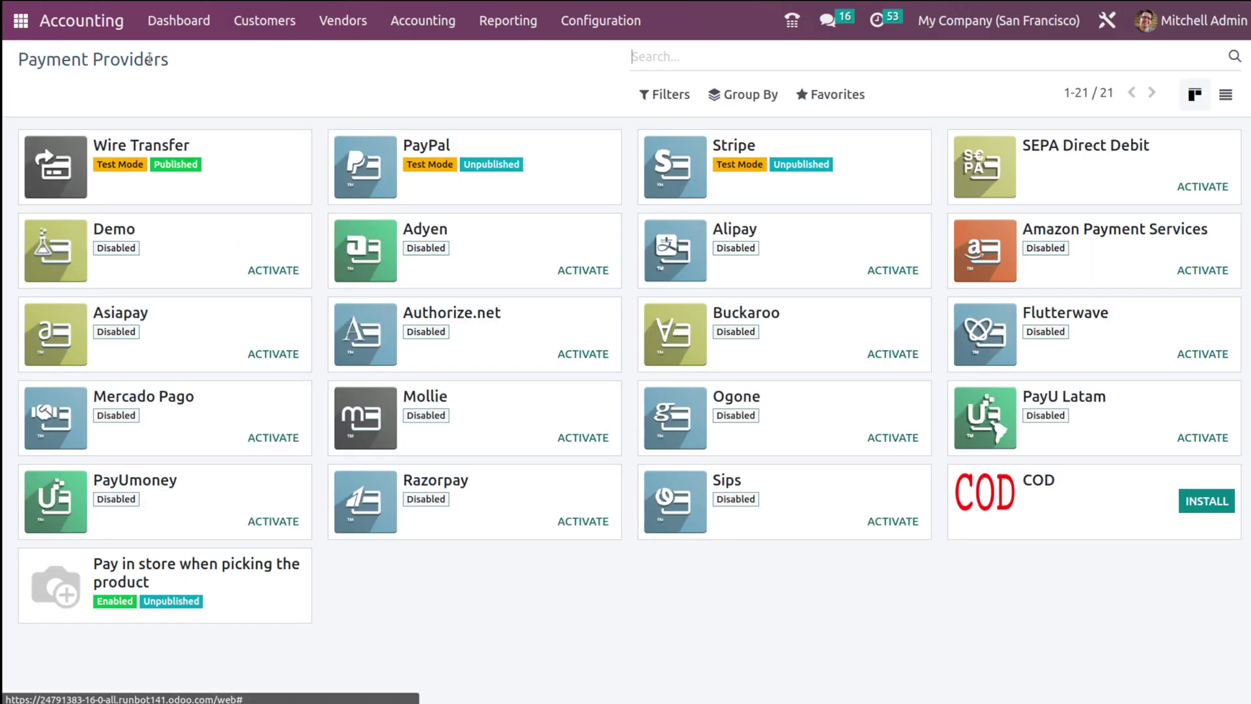